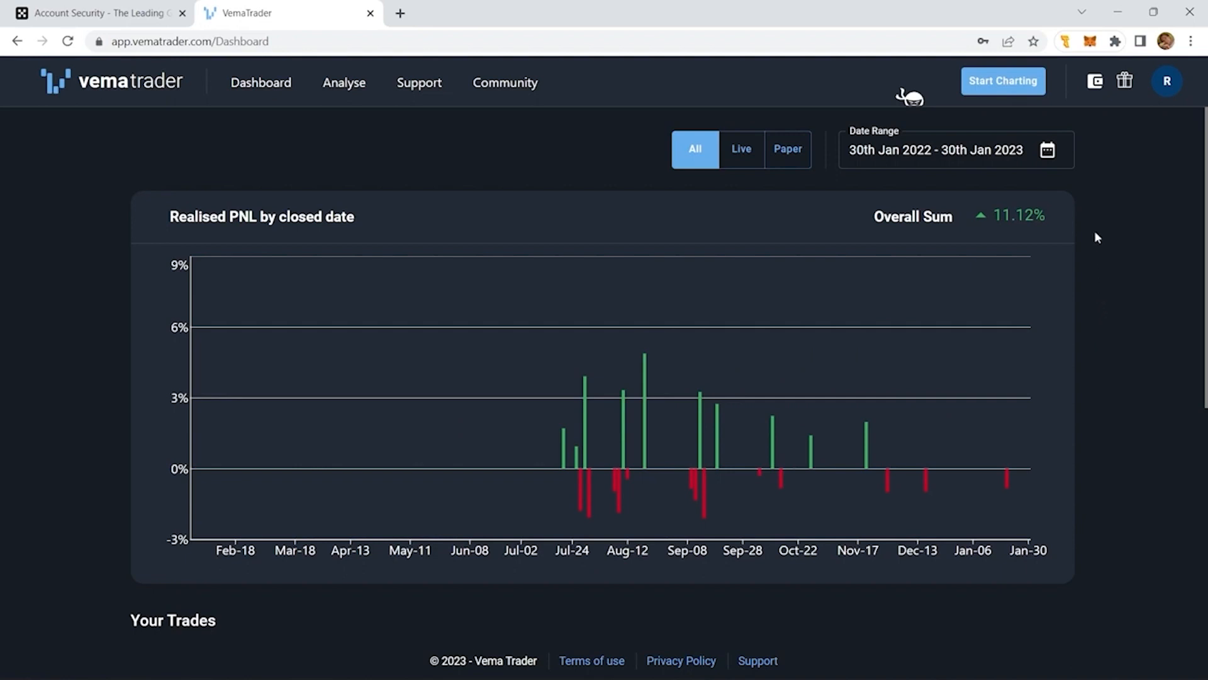
Open the VemaTrader wallet panel to connect an exchange account for live trading.
left_click(1094, 81)
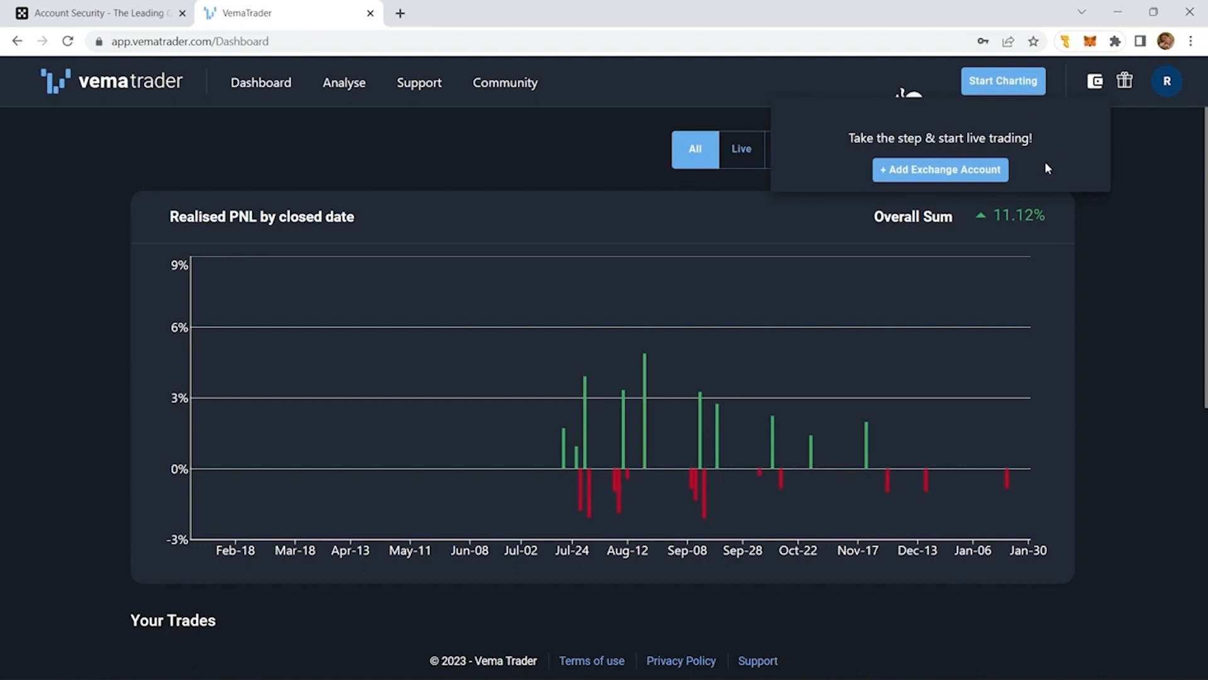
Start adding an exchange account, check My account's API Keys shows OKX, then switch to the OKX tab.
left_click(893, 179)
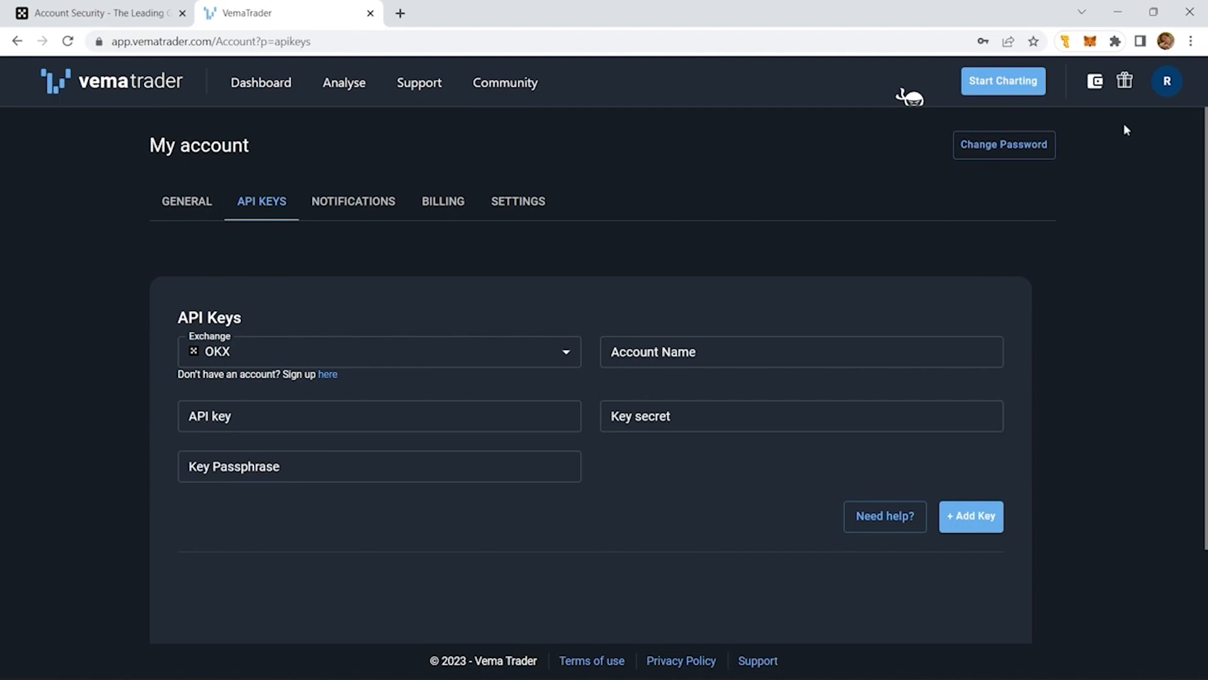
left_click(1169, 85)
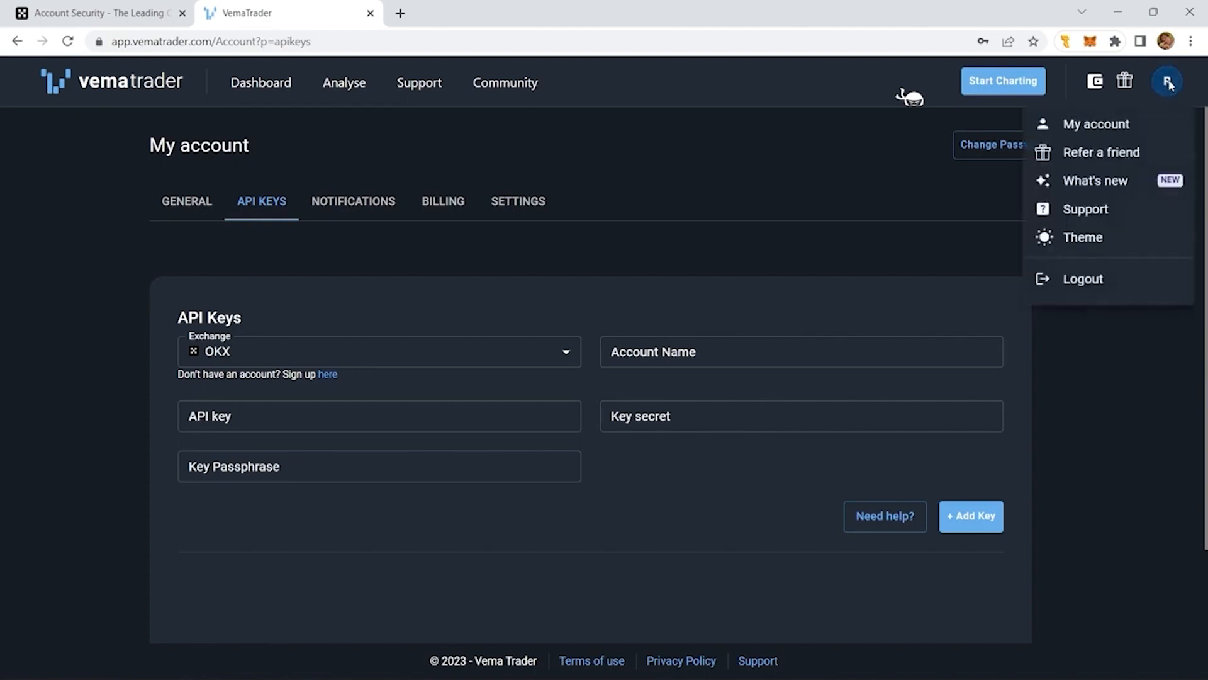
left_click(1101, 125)
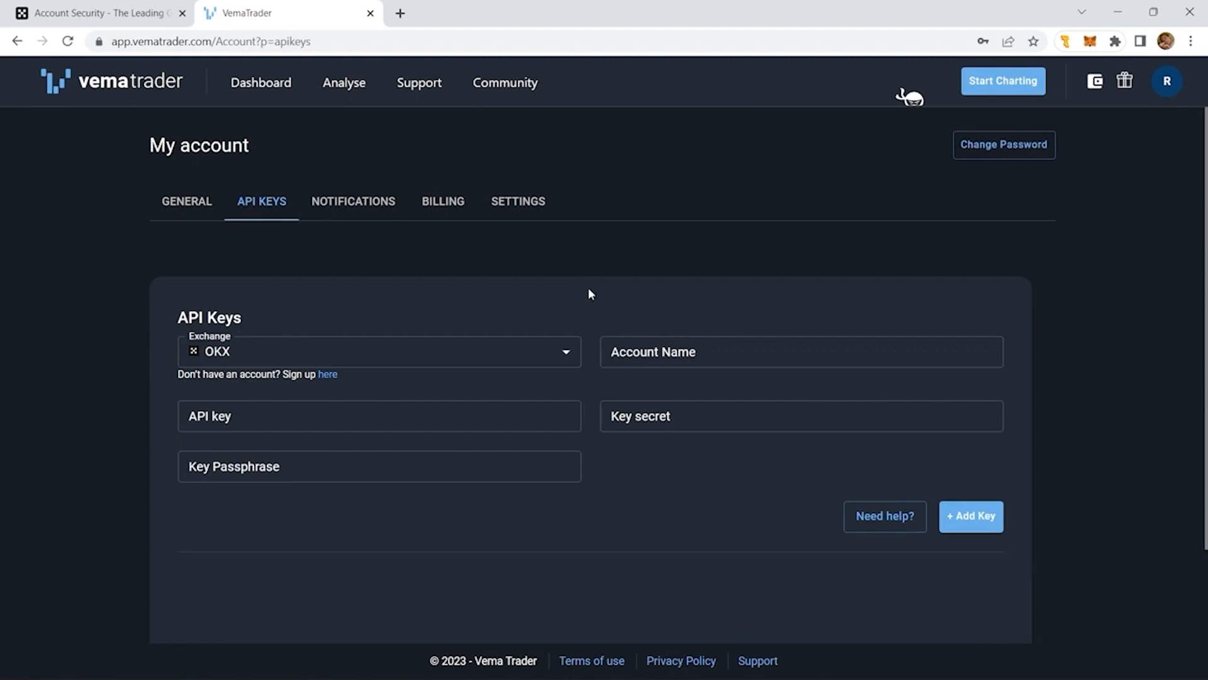
key("ctrl+Tab")
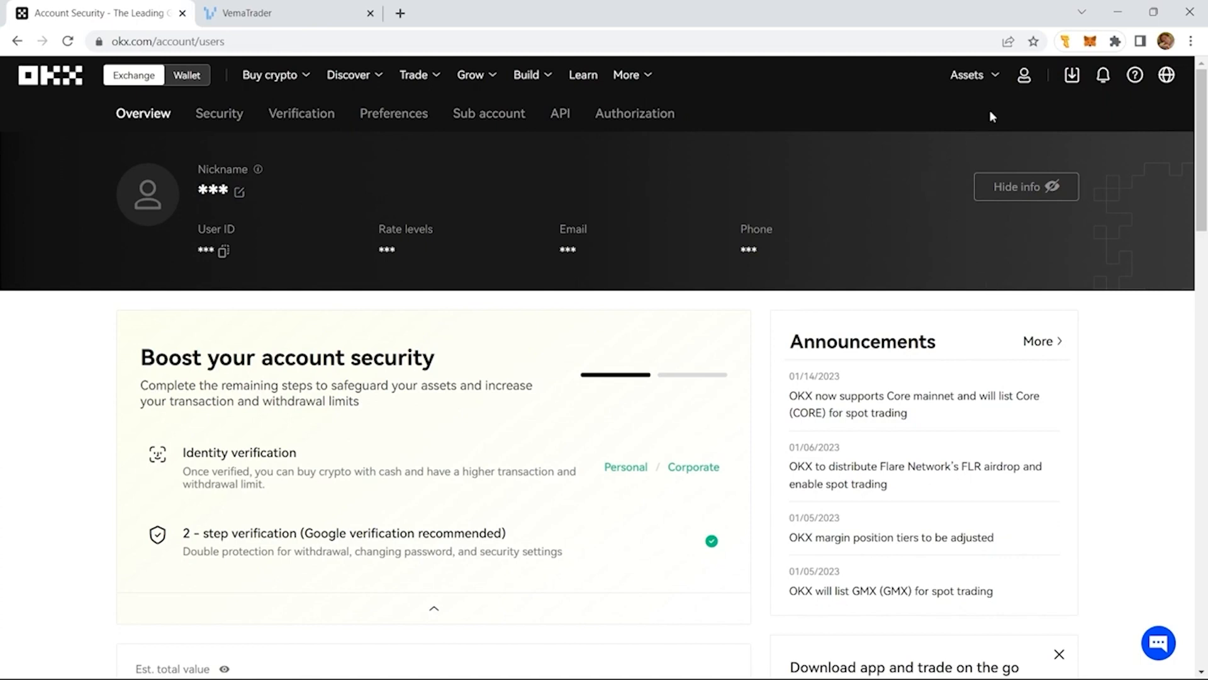
Go to OKX's Sub-account page from the profile menu.
mouse_move(1024, 78)
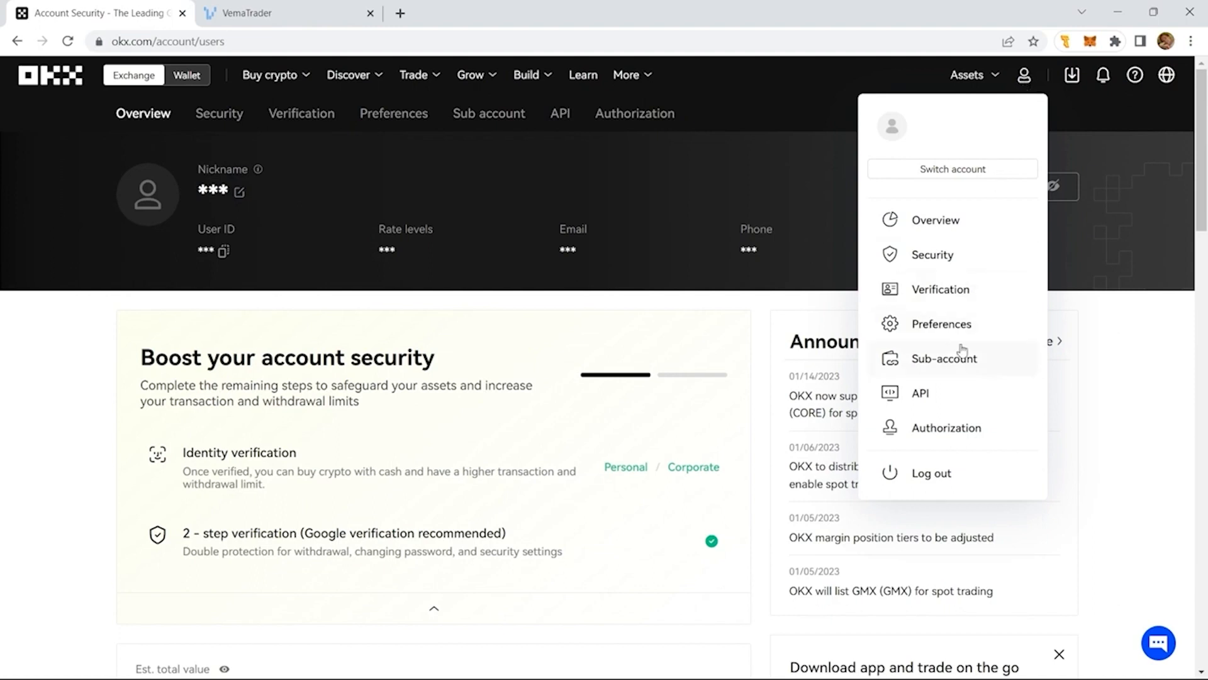
left_click(957, 367)
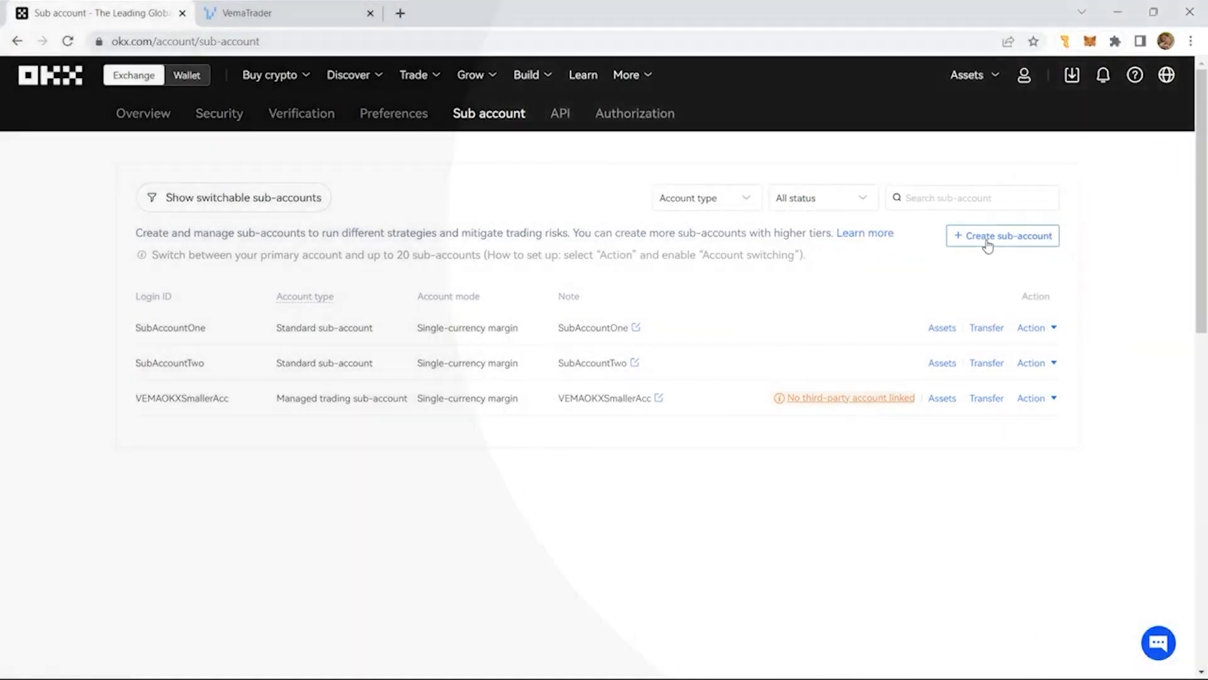
Start a new sub-account with login ID 'vemaapidemo' and a password meeting all requirements.
left_click(988, 243)
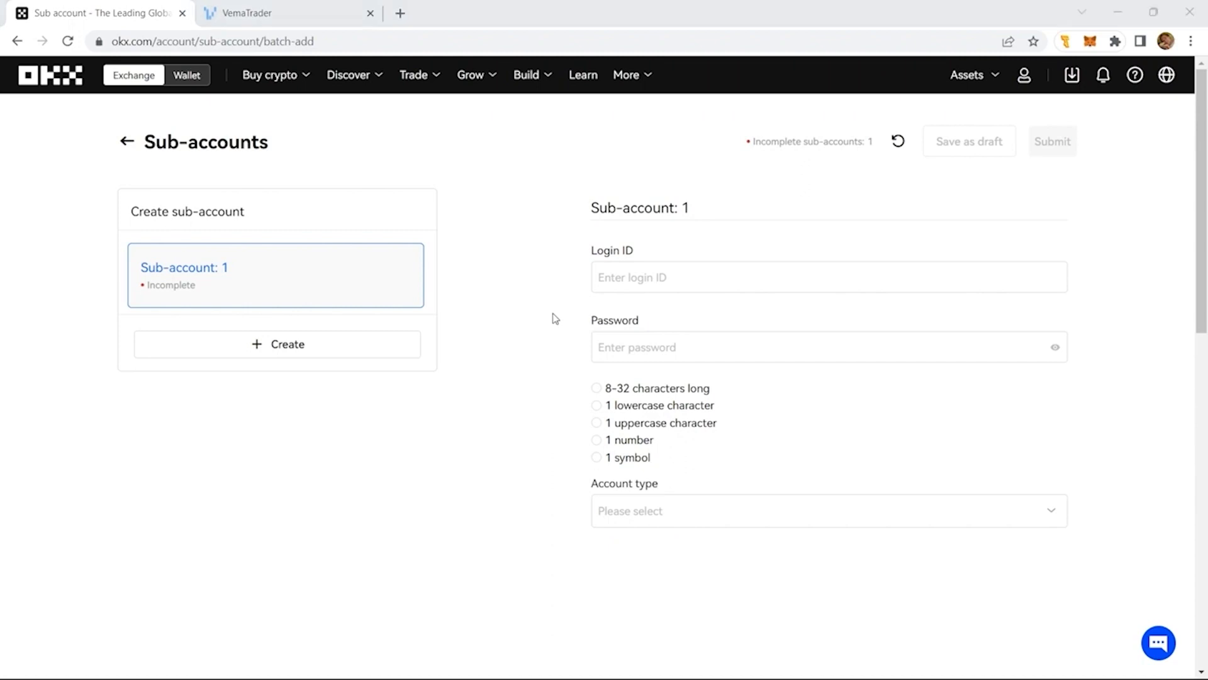
left_click(662, 285)
type("vemaapidemo")
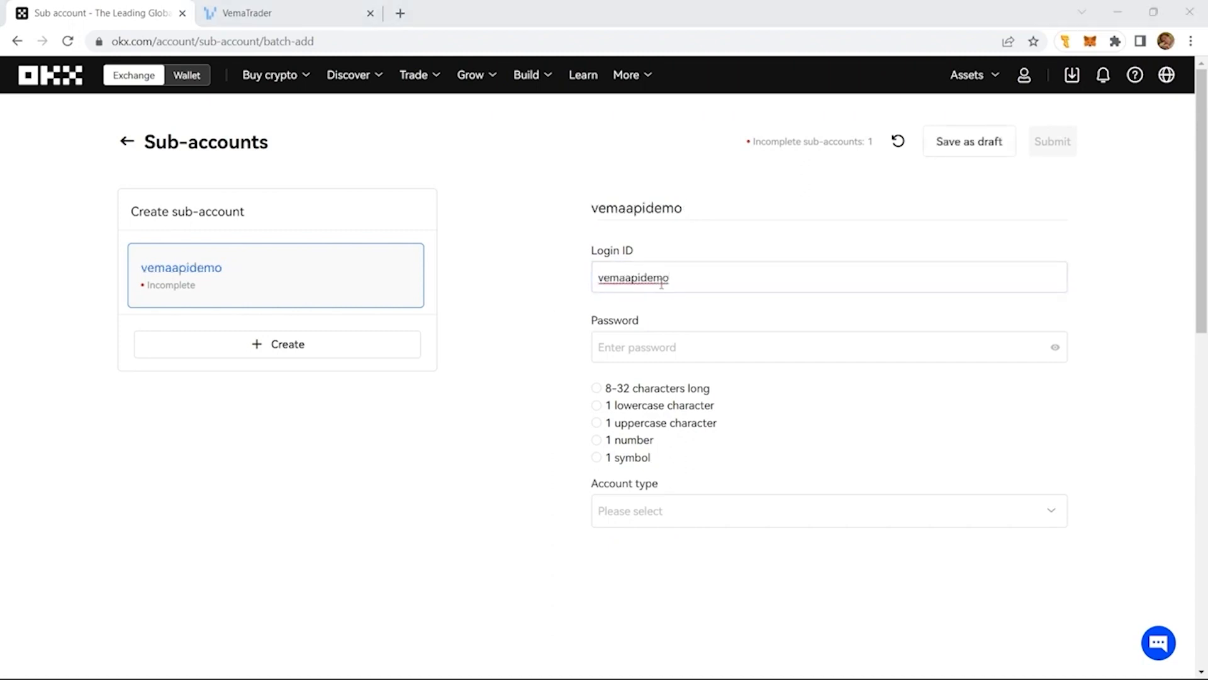
left_click(700, 345)
key("ctrl+v")
left_click(533, 428)
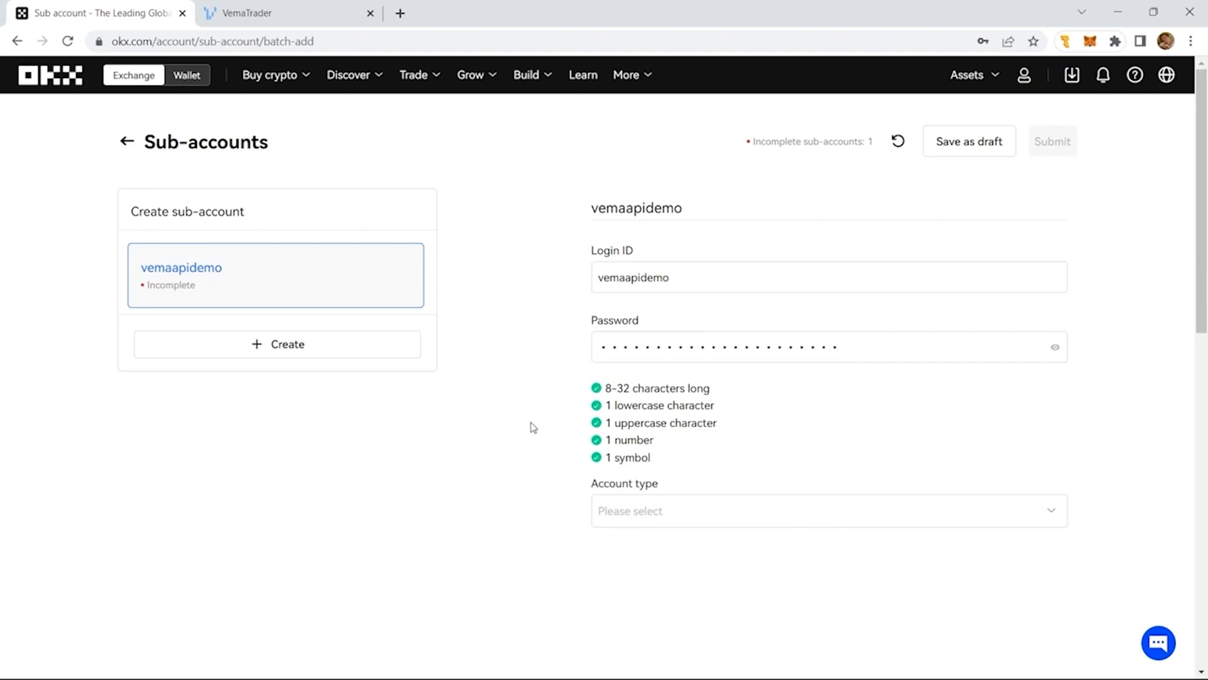
Set the new sub-account's type to Standard sub-account.
left_click(726, 510)
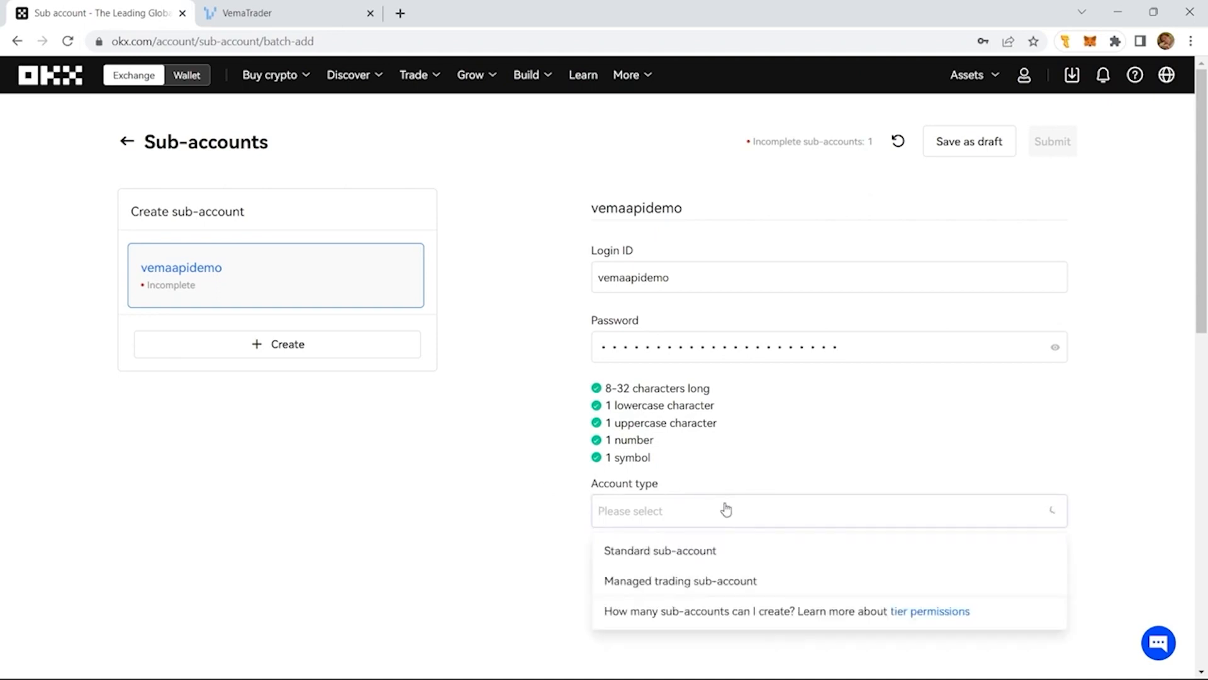
left_click(694, 550)
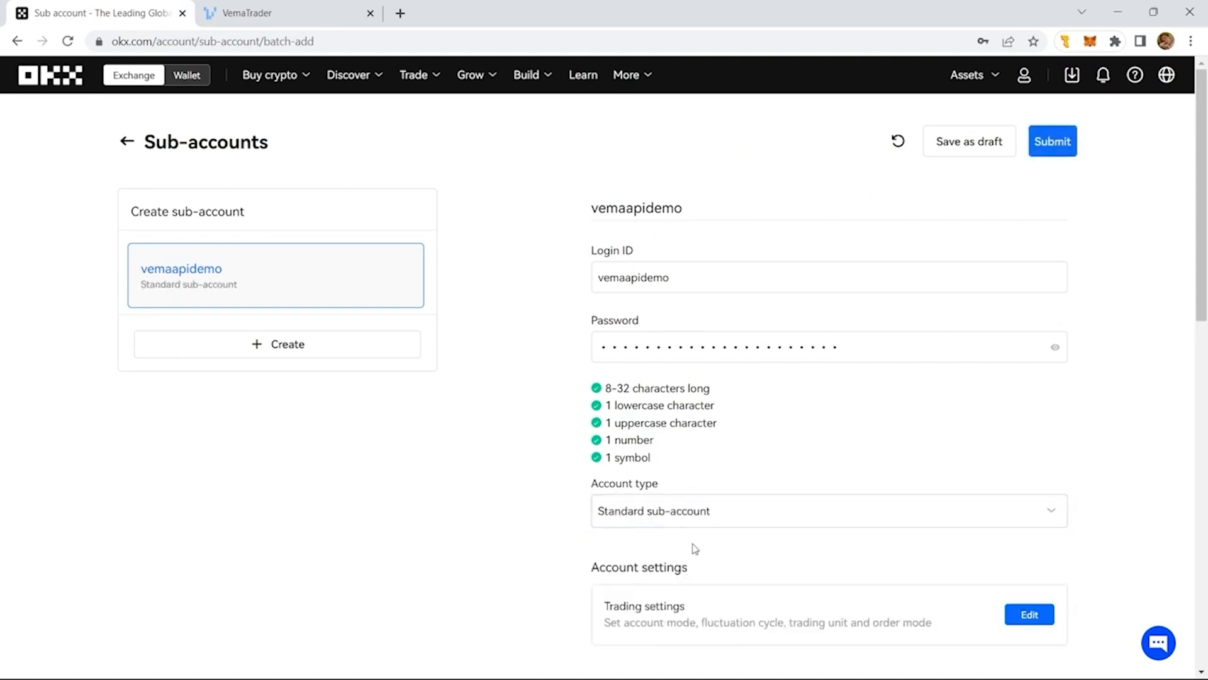
scroll(762, 561, "down", 2)
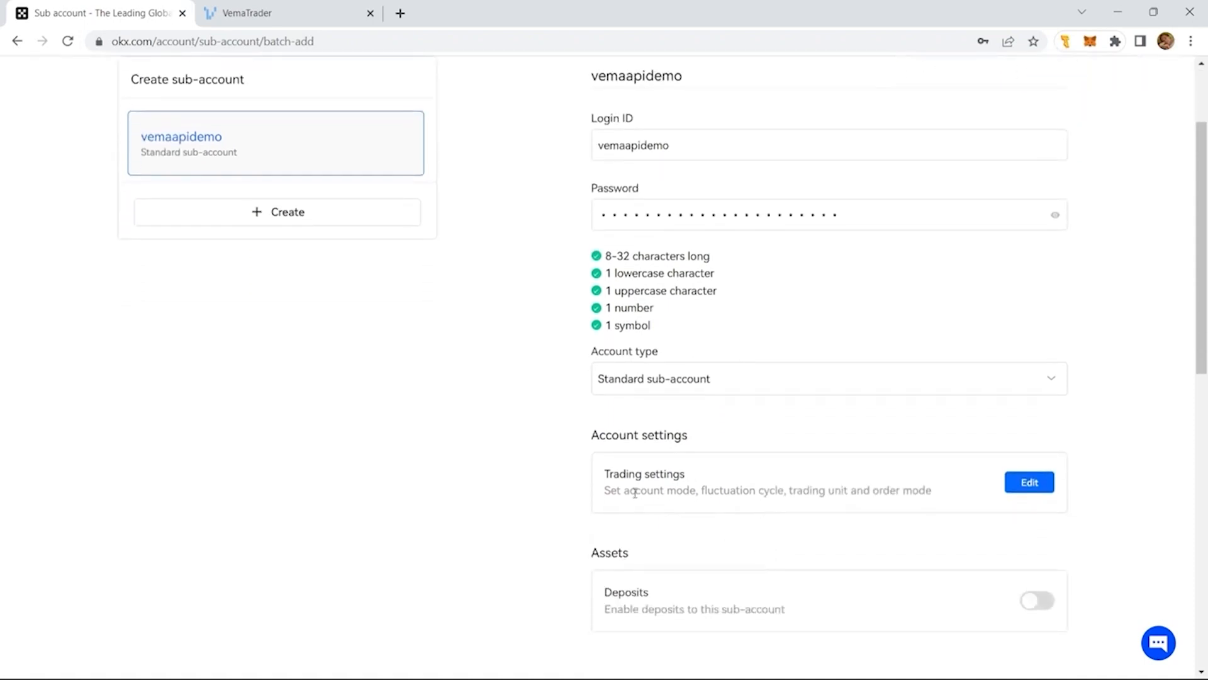
left_click_drag(630, 490, 697, 490)
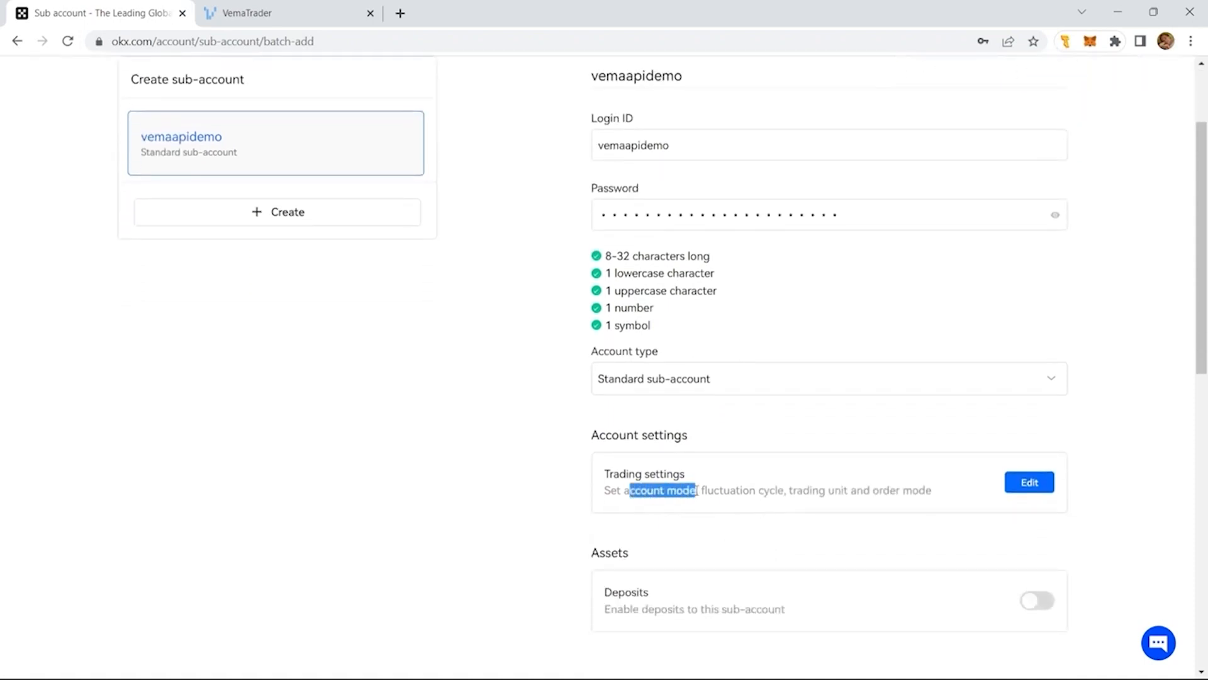
left_click(697, 490)
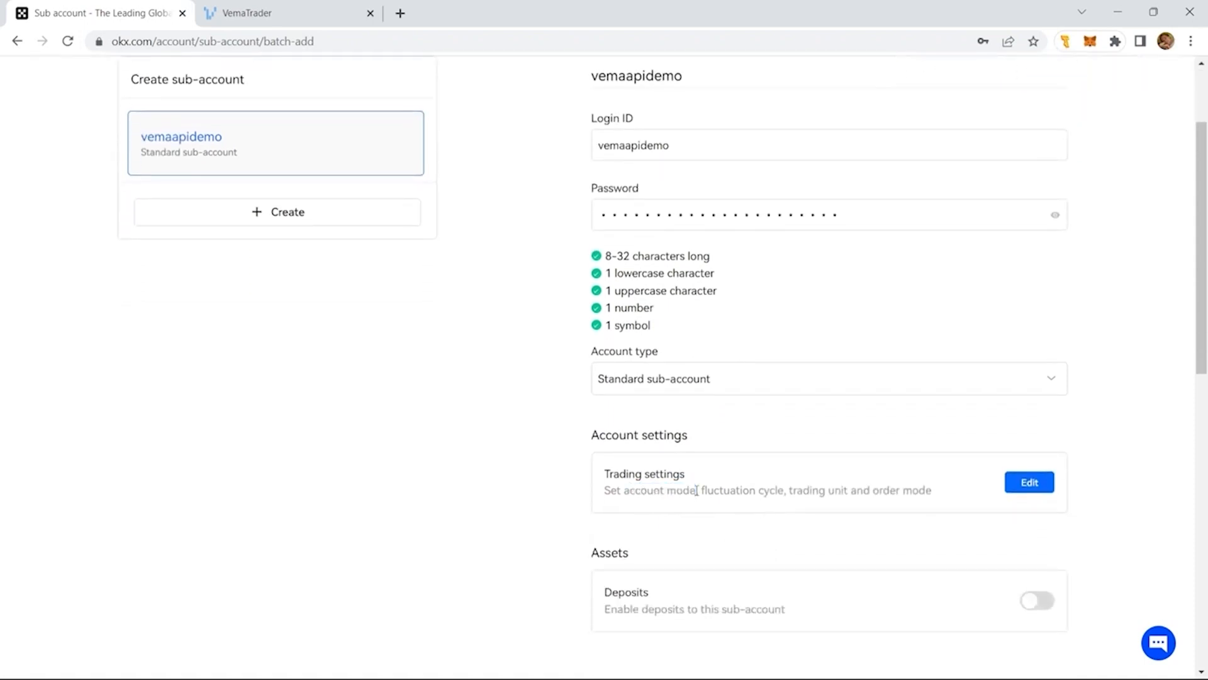
Give it its own trade settings with Single-currency margin account mode and save them.
left_click(1019, 488)
left_click_drag(502, 244, 771, 247)
left_click(809, 243)
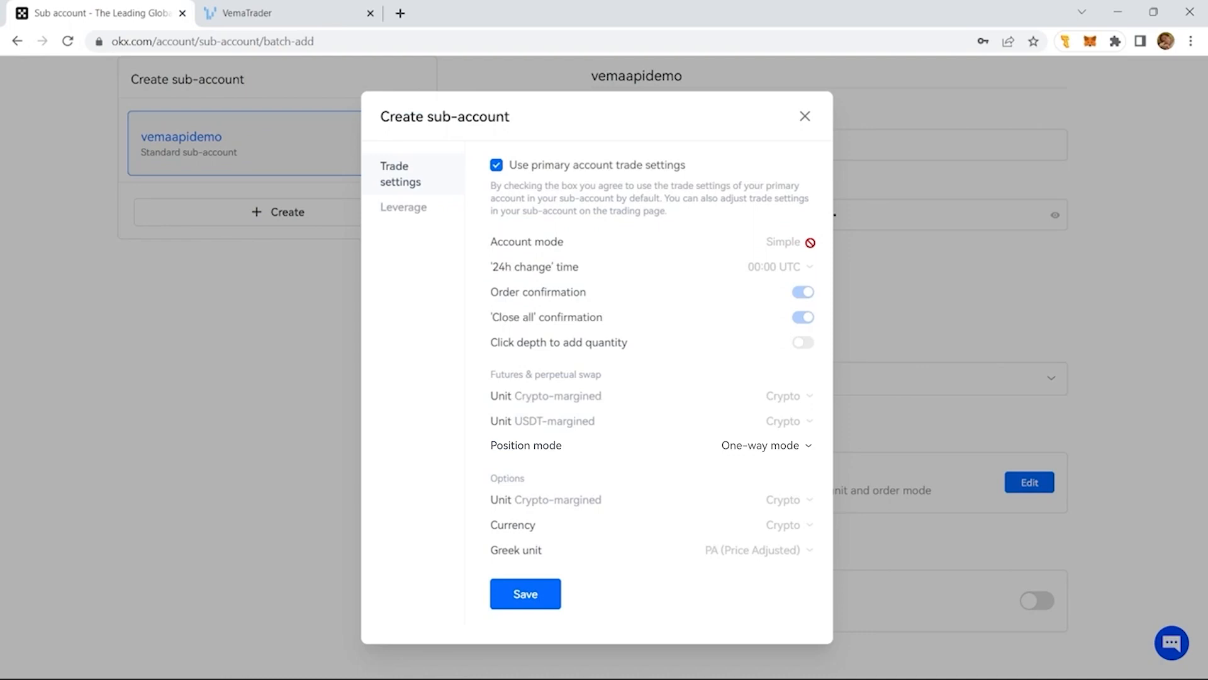
mouse_move(776, 244)
left_mouse_down()
mouse_move(811, 246)
mouse_move(783, 245)
left_mouse_up()
left_click(783, 245)
left_click(651, 172)
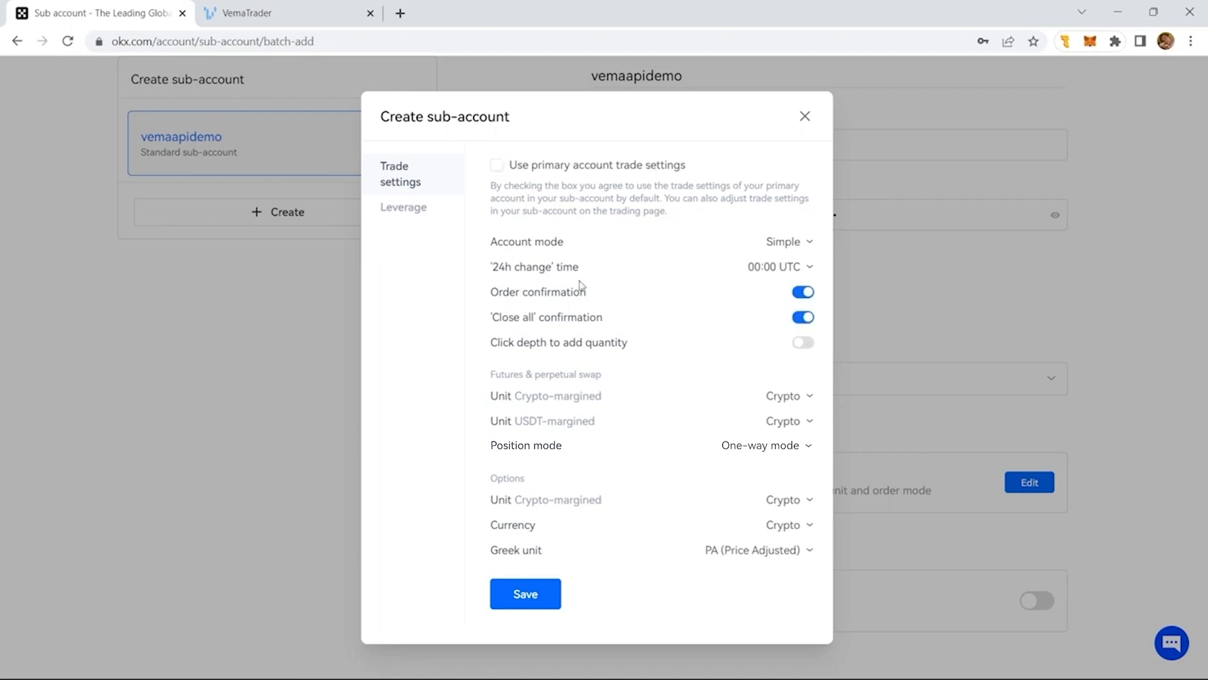
left_click_drag(515, 243, 695, 253)
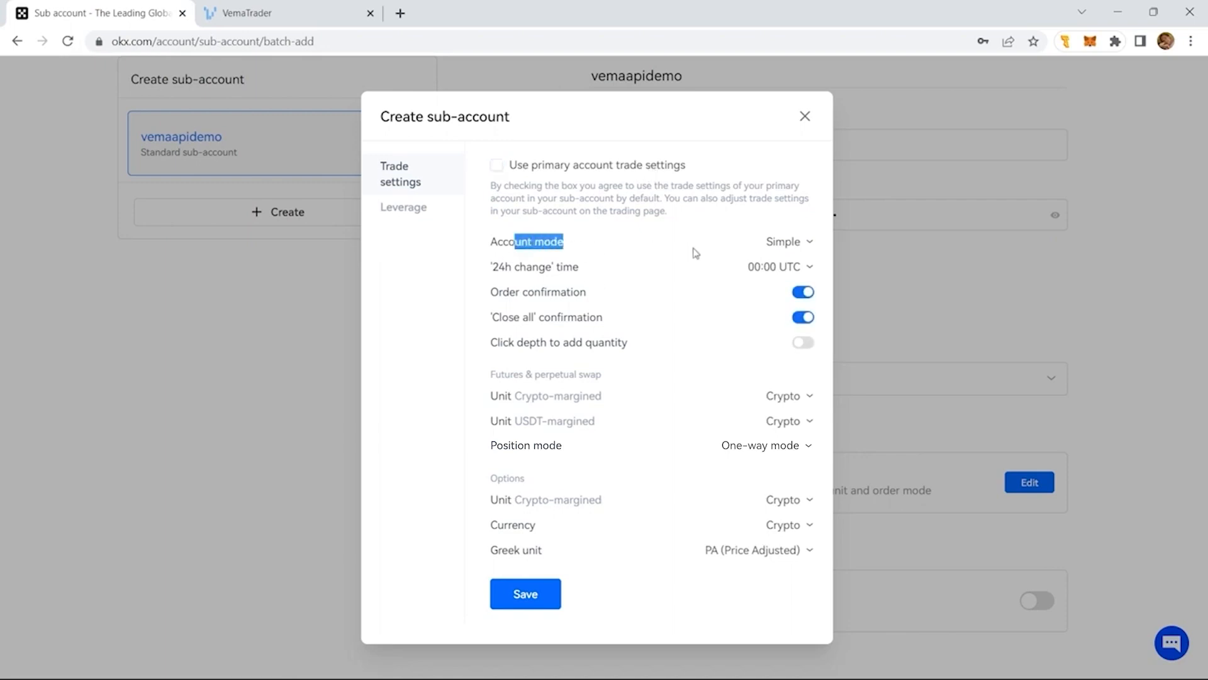
left_click(787, 243)
left_click(745, 308)
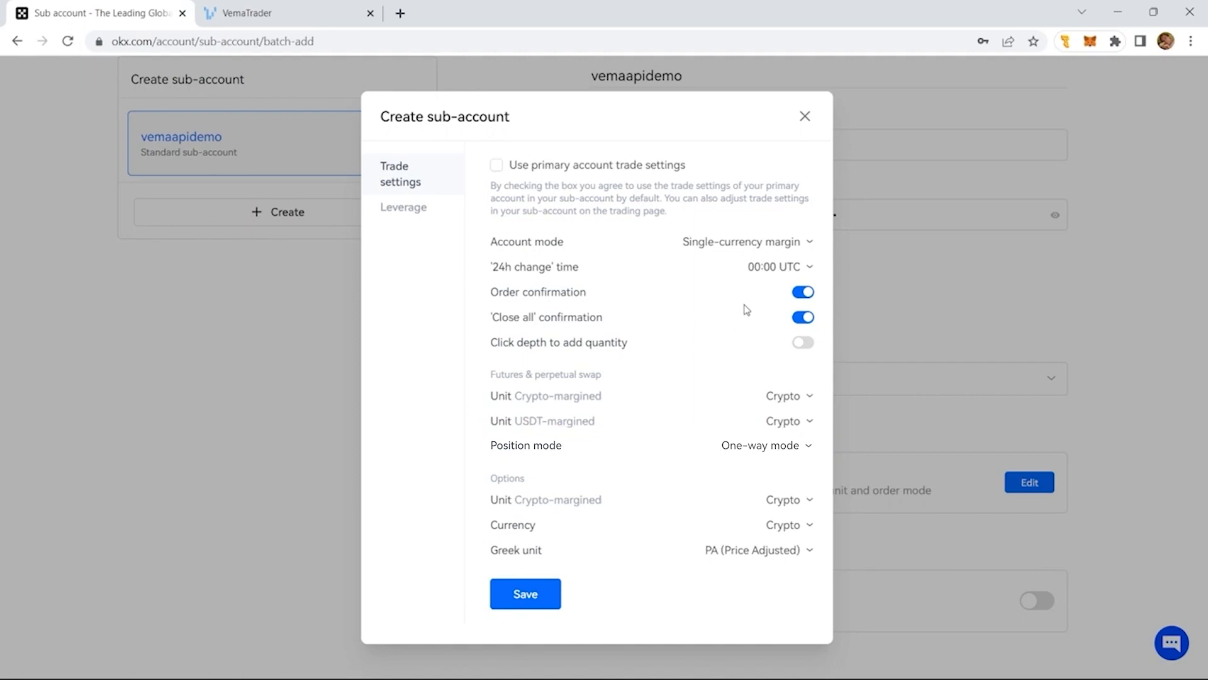
left_click(526, 592)
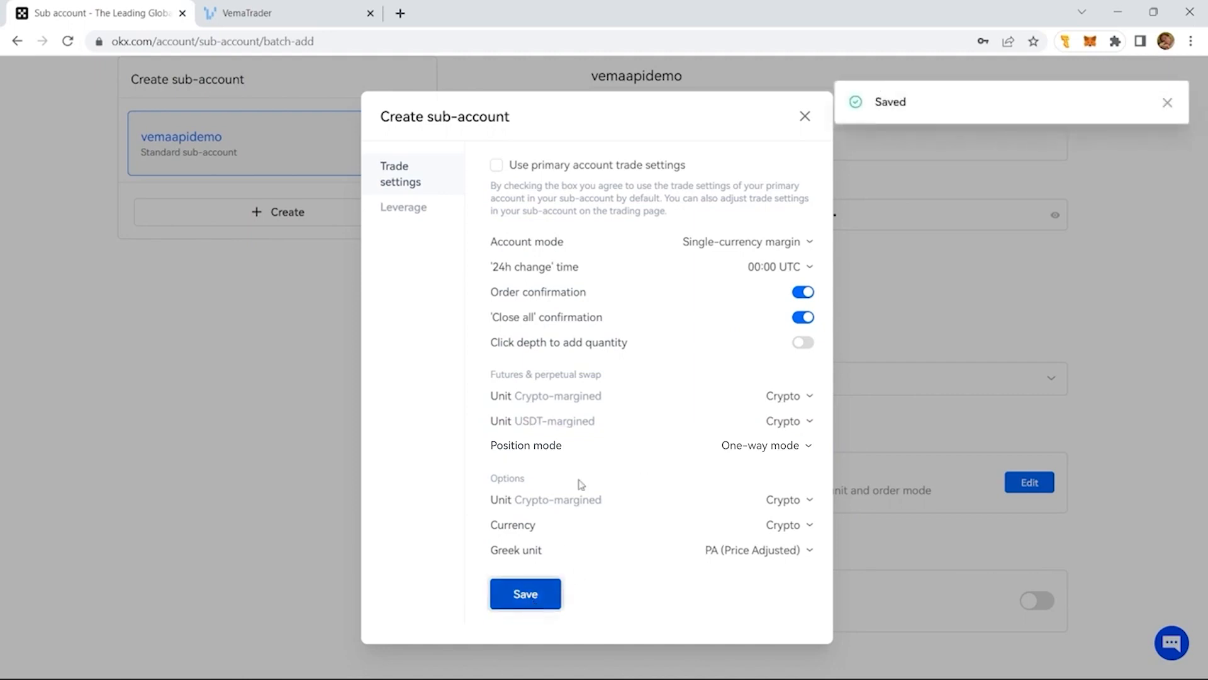
left_click(803, 117)
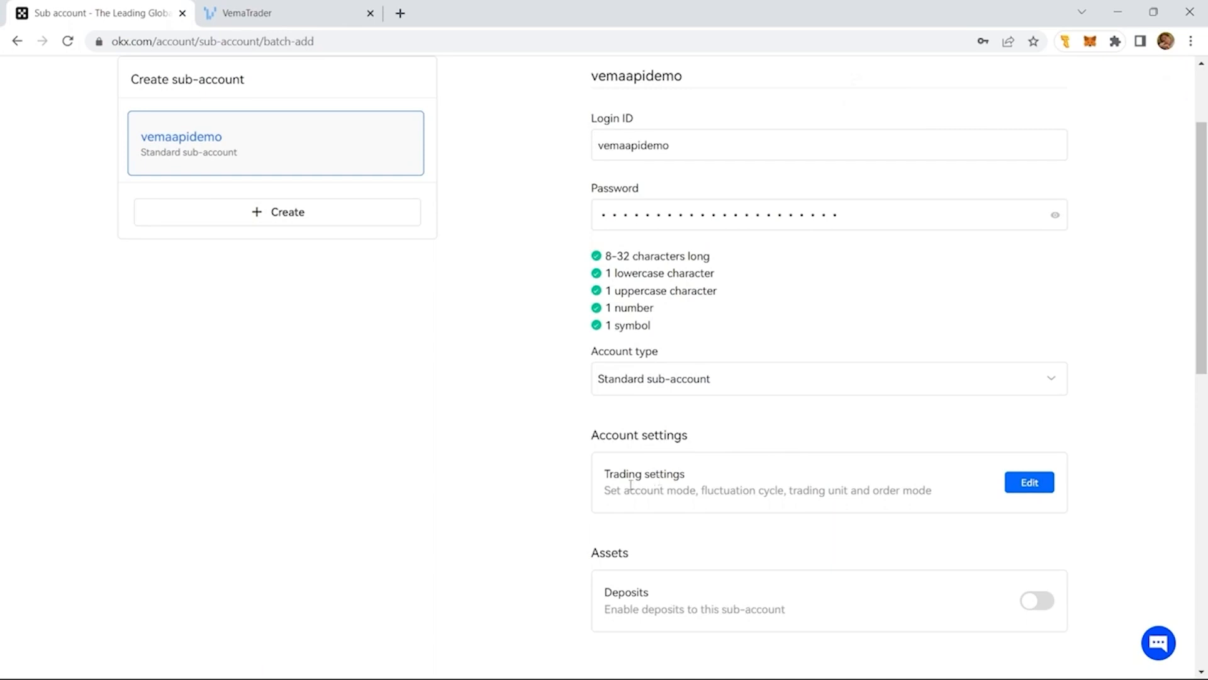
scroll(630, 486, "down", 3)
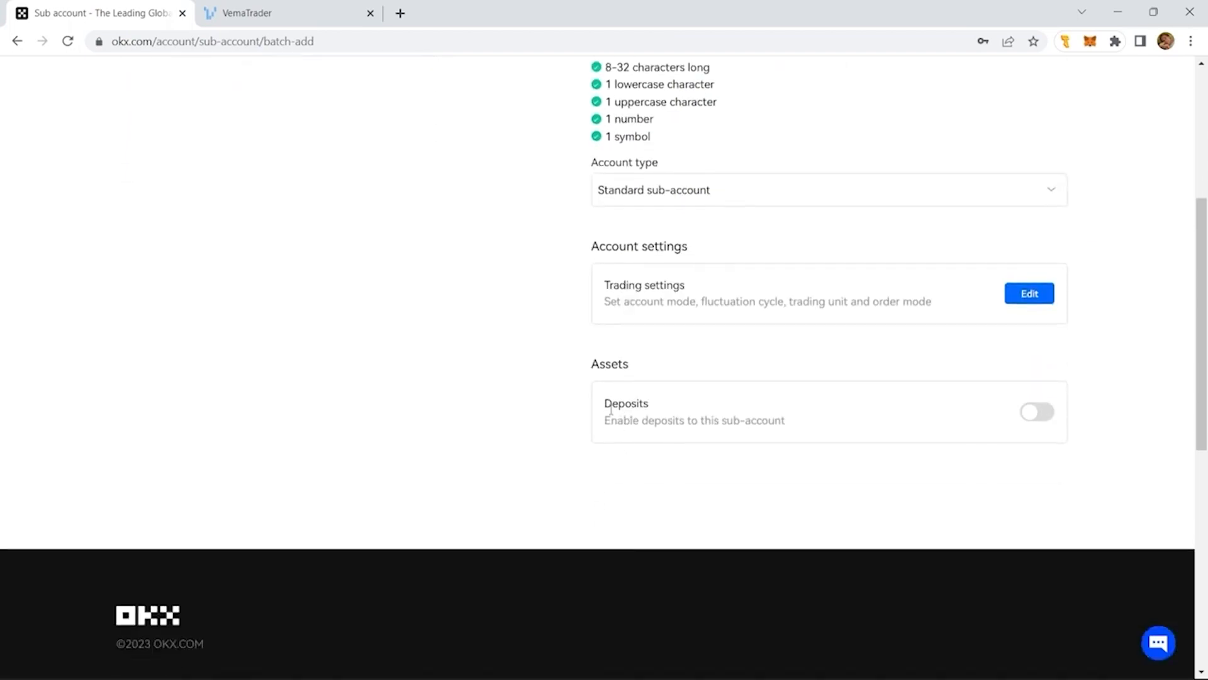
Submit the vemaapidemo sub-account and confirm creation with the SMS verification code.
left_click_drag(608, 405, 798, 421)
left_click(798, 421)
scroll(1107, 415, "up", 5)
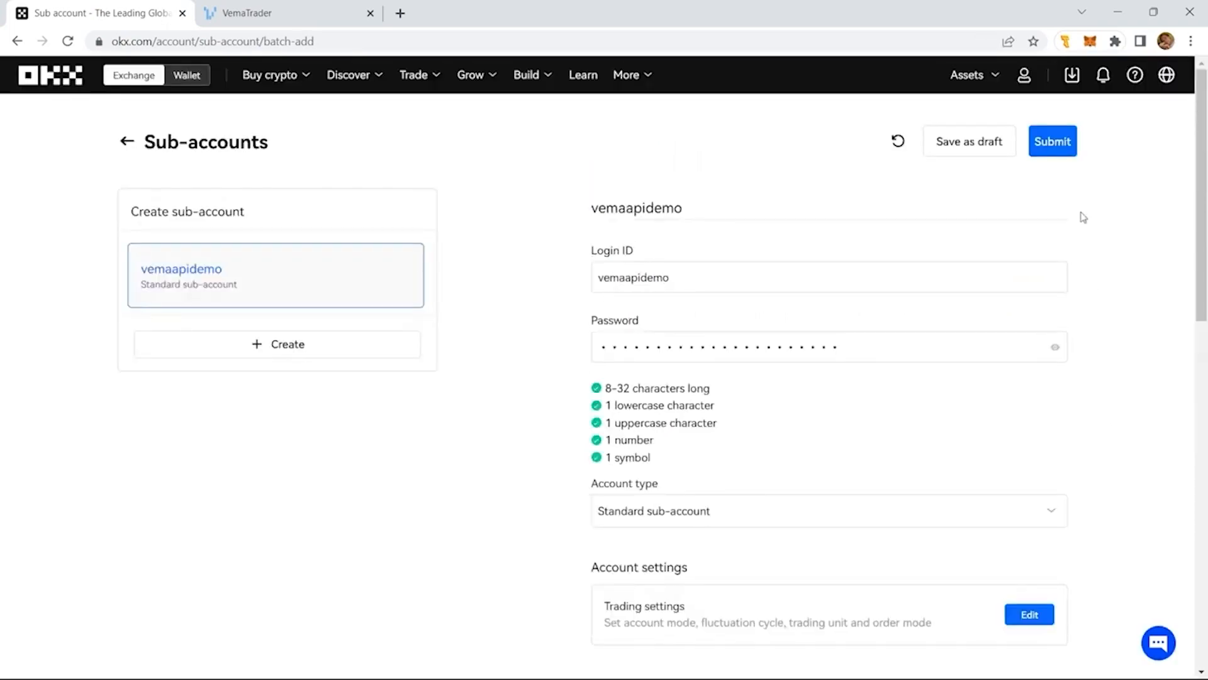
left_click(1064, 154)
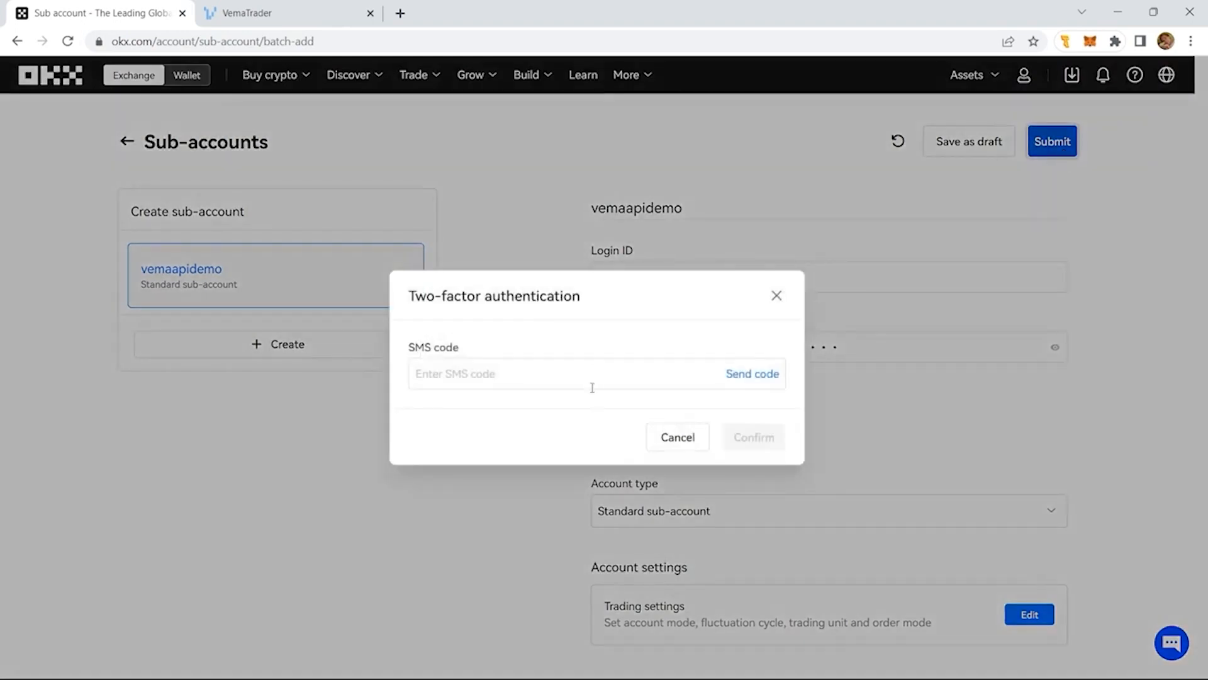
left_click(758, 373)
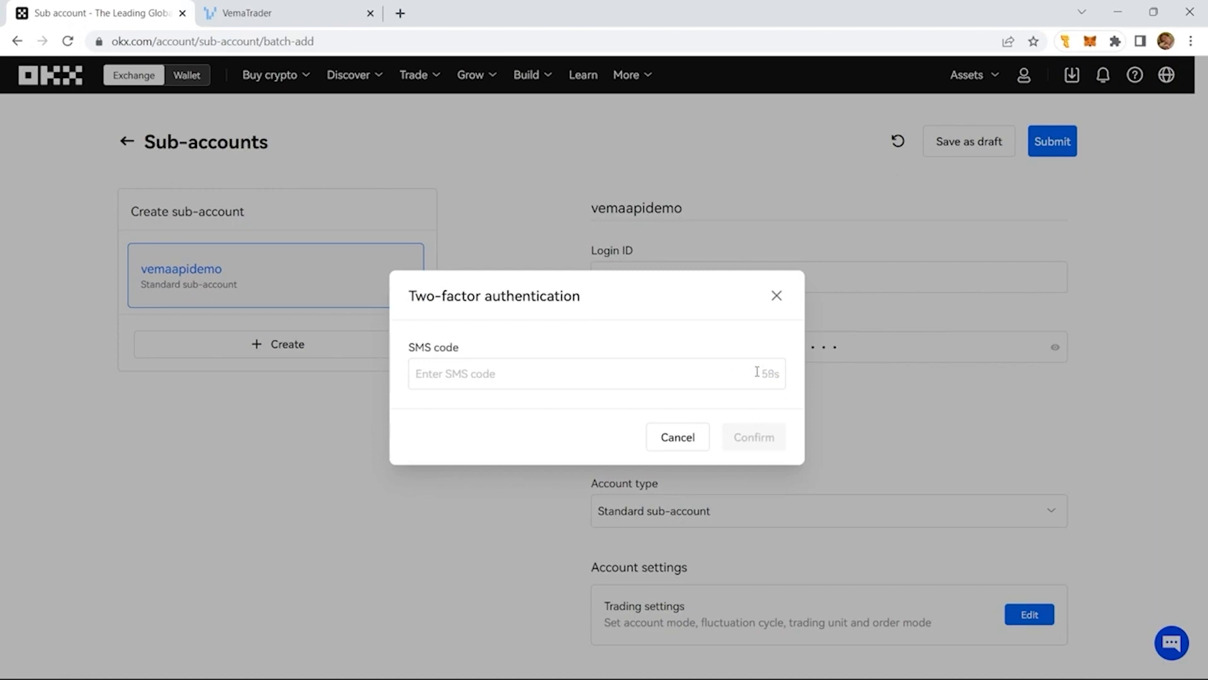
left_click(545, 380)
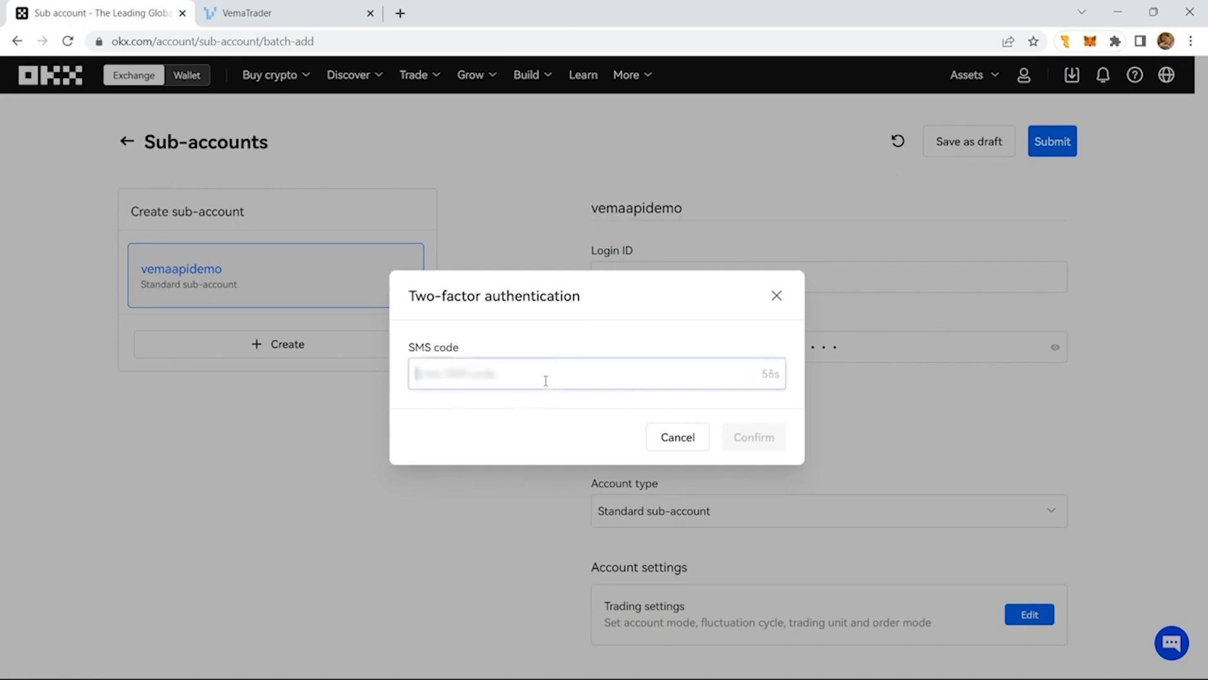
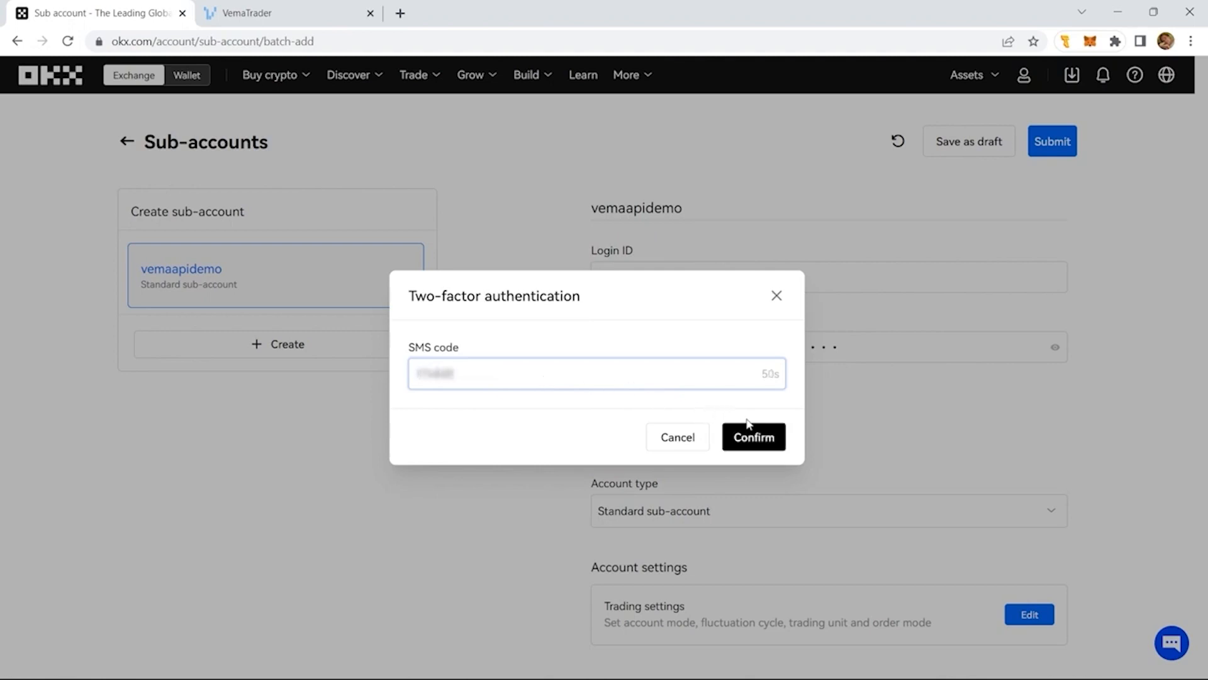
left_click(747, 434)
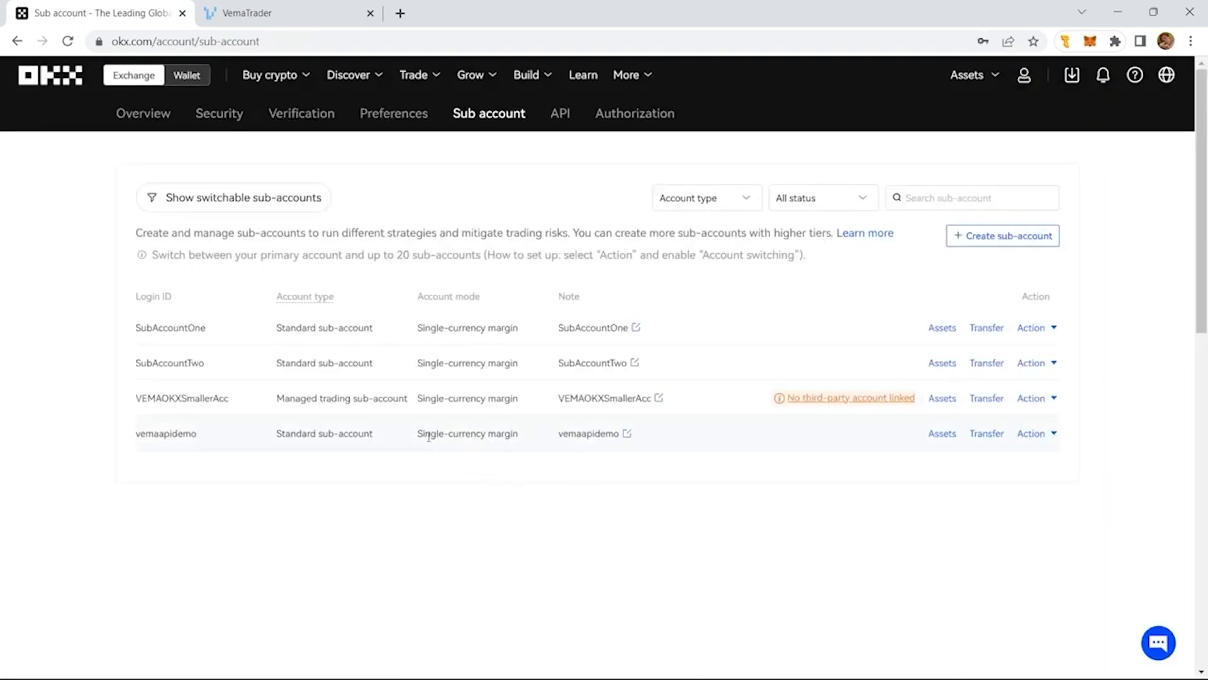
Show the Action options for the vemaapidemo sub-account, highlighting its Account switching setting.
left_click_drag(416, 434, 525, 441)
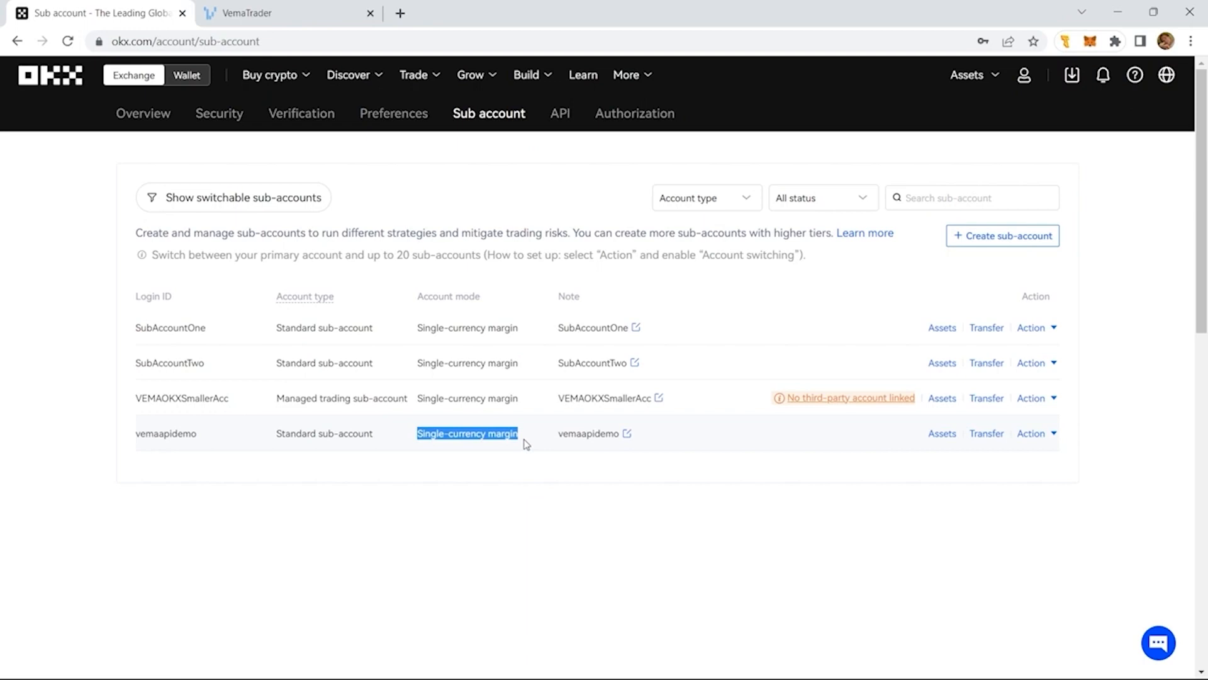
left_click(535, 530)
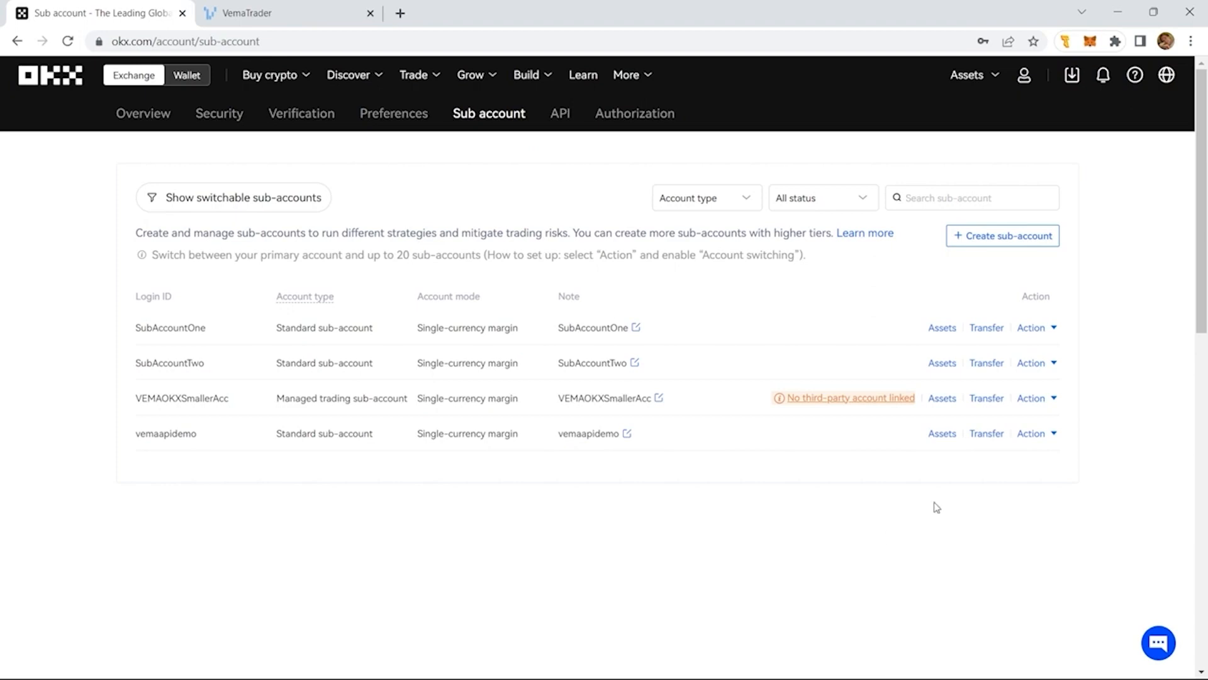
left_click(1037, 435)
left_click_drag(1005, 469, 1129, 471)
Turn on account switching for vemaapidemo and switch into it via Switch account.
left_click(1173, 469)
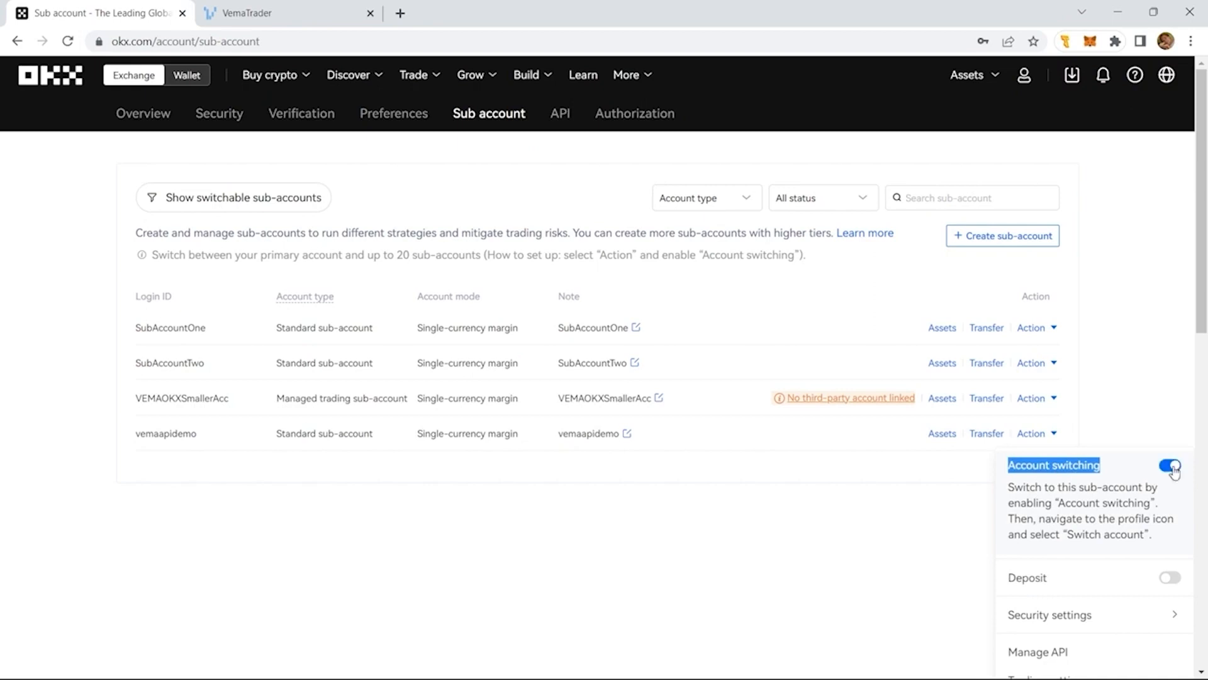
mouse_move(1017, 93)
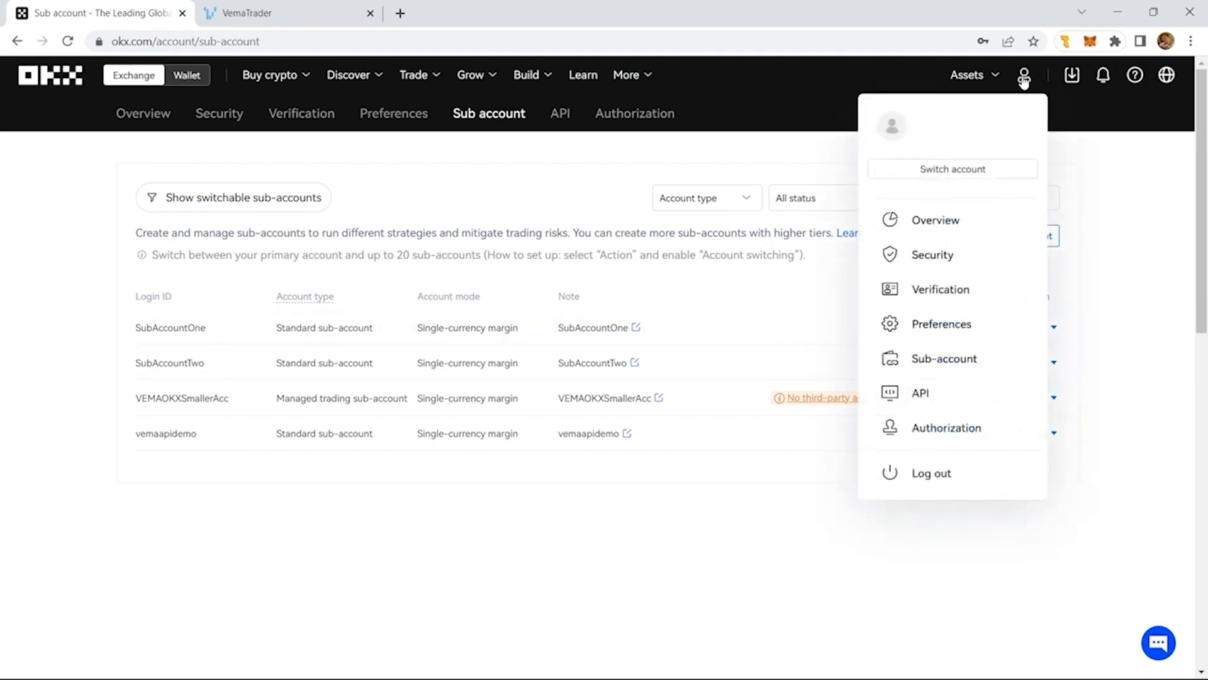
left_click(952, 176)
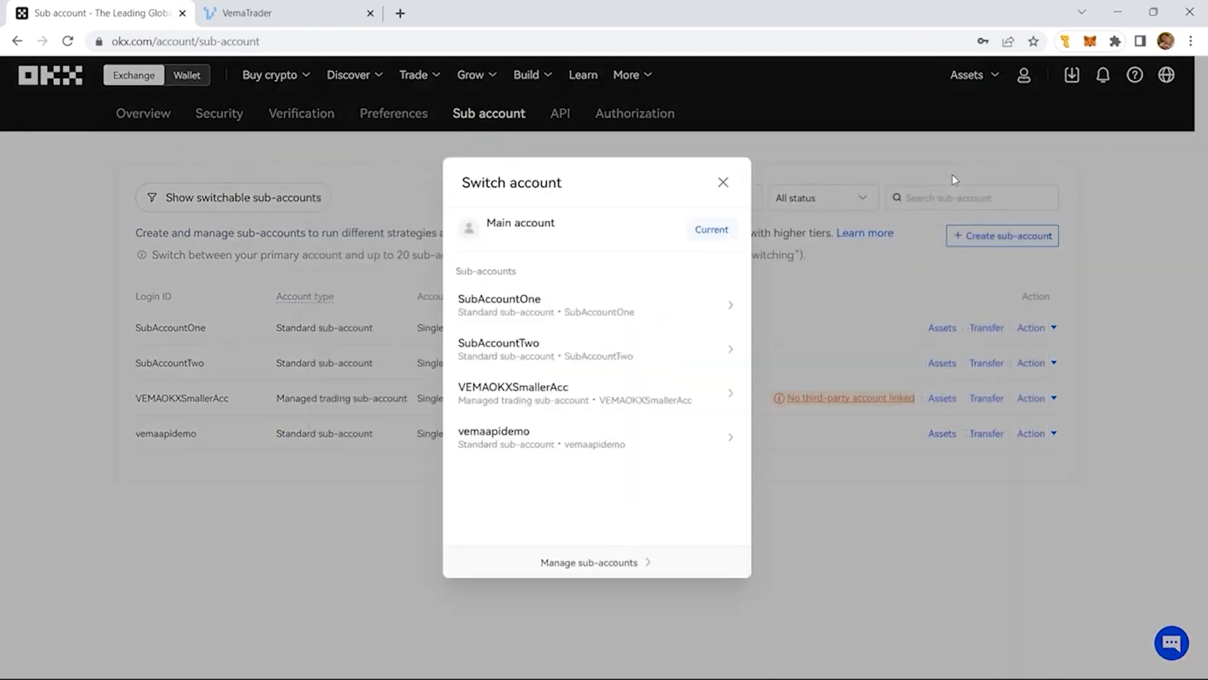
mouse_move(623, 434)
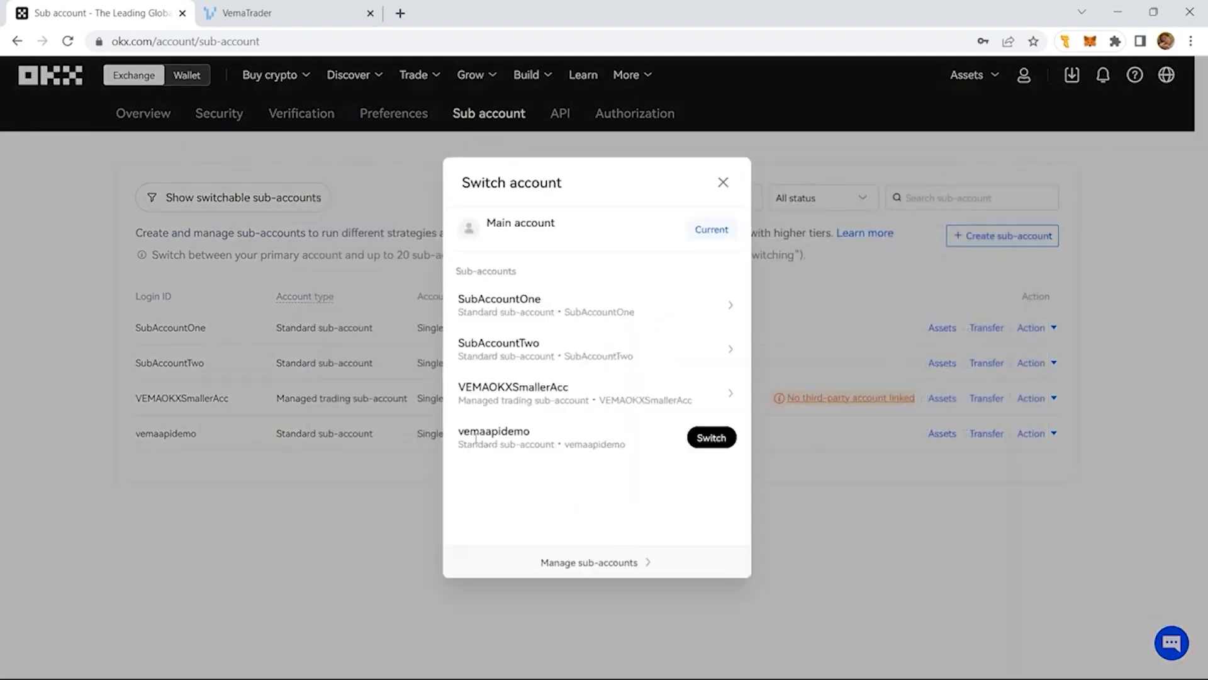
left_click_drag(458, 431, 551, 437)
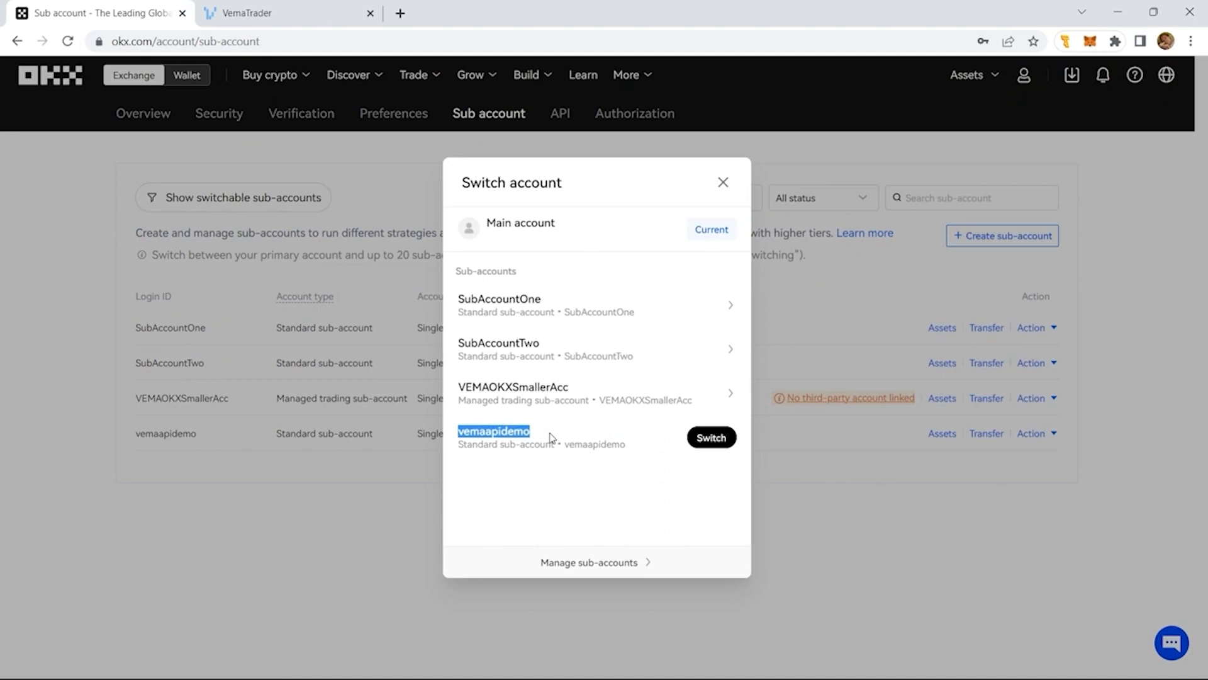
left_click(551, 437)
left_click(705, 440)
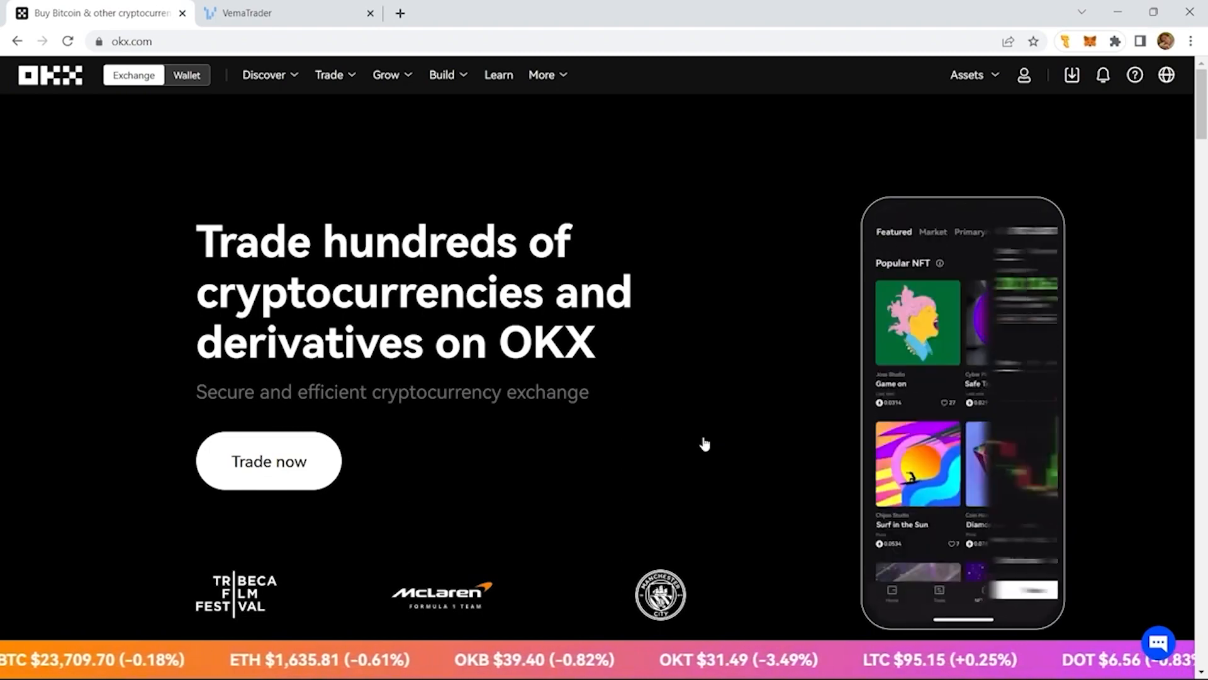
Go to Futures trading and open Account mode from the trading settings.
mouse_move(336, 78)
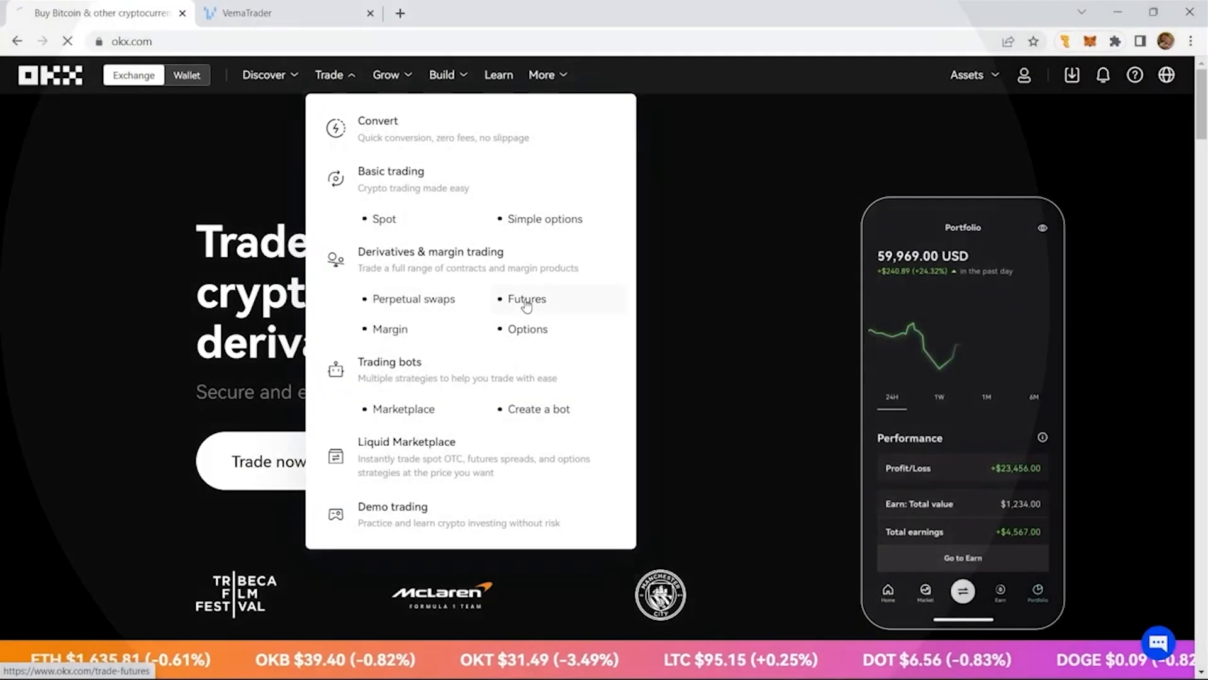
left_click(526, 300)
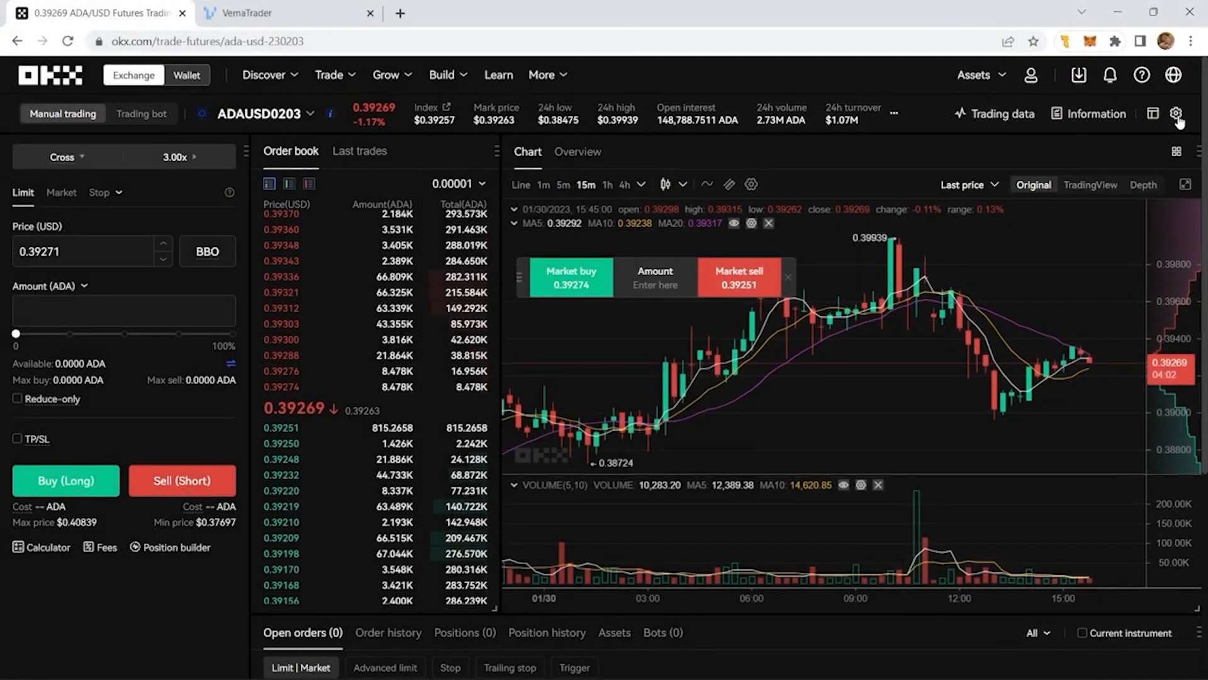
left_click(1176, 114)
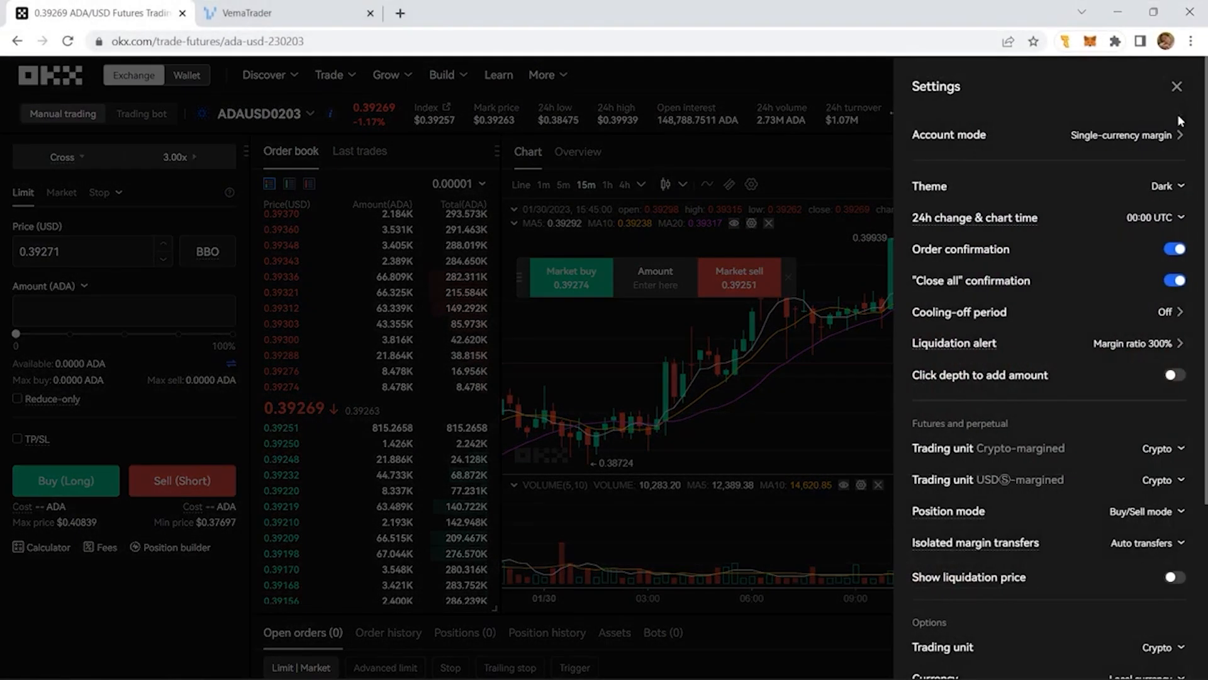
left_click_drag(907, 139, 982, 143)
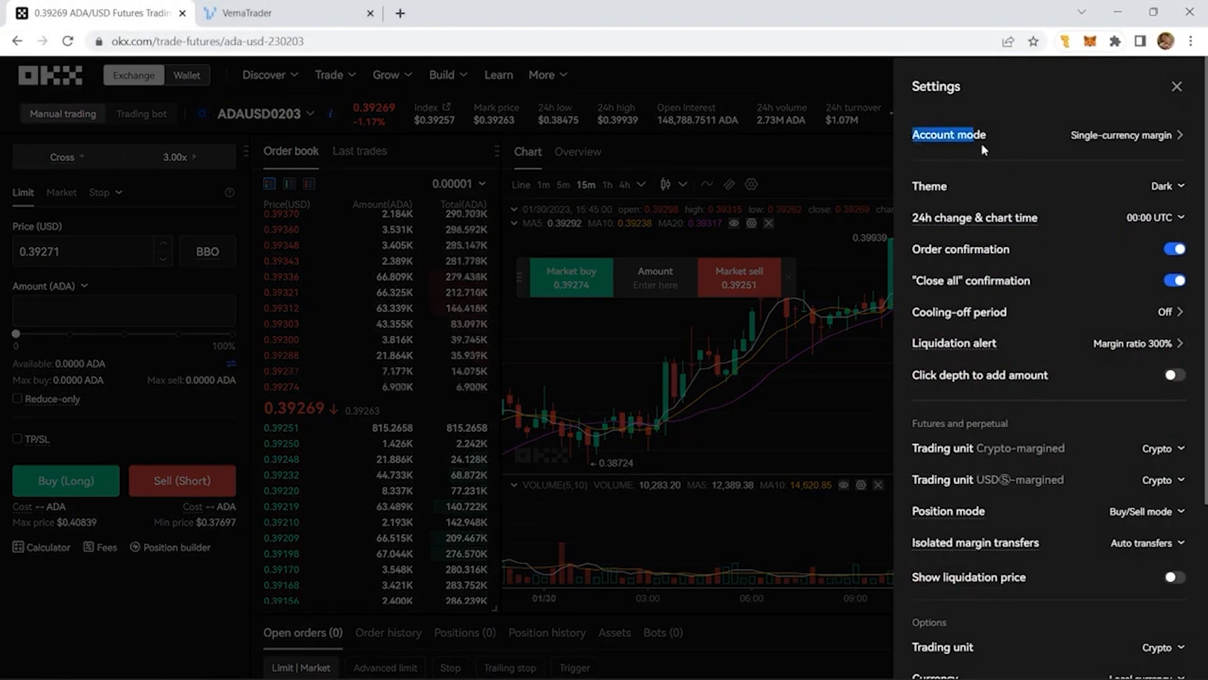
left_click(1117, 134)
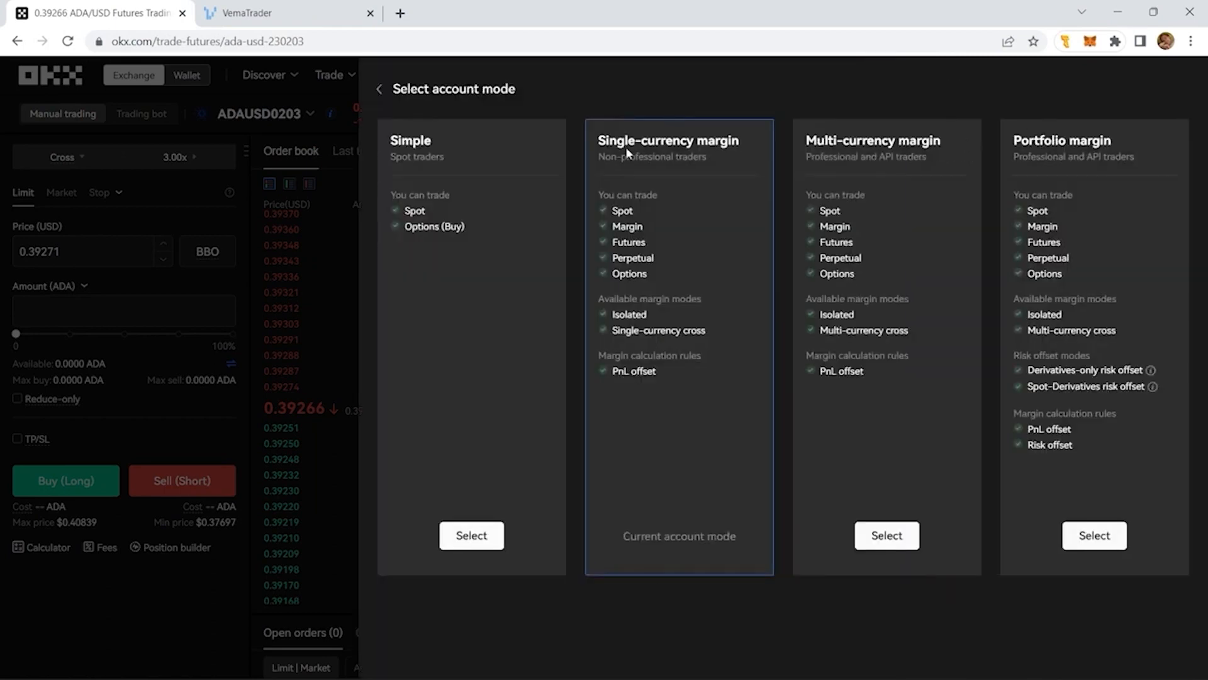
Review the Simple, Single-currency and Multi-currency margin cards, confirming Single-currency margin is current.
left_click_drag(740, 141, 726, 138)
left_click_drag(807, 136, 964, 134)
left_click(964, 135)
left_click_drag(406, 211, 467, 215)
left_click(464, 210)
left_click_drag(613, 227, 664, 272)
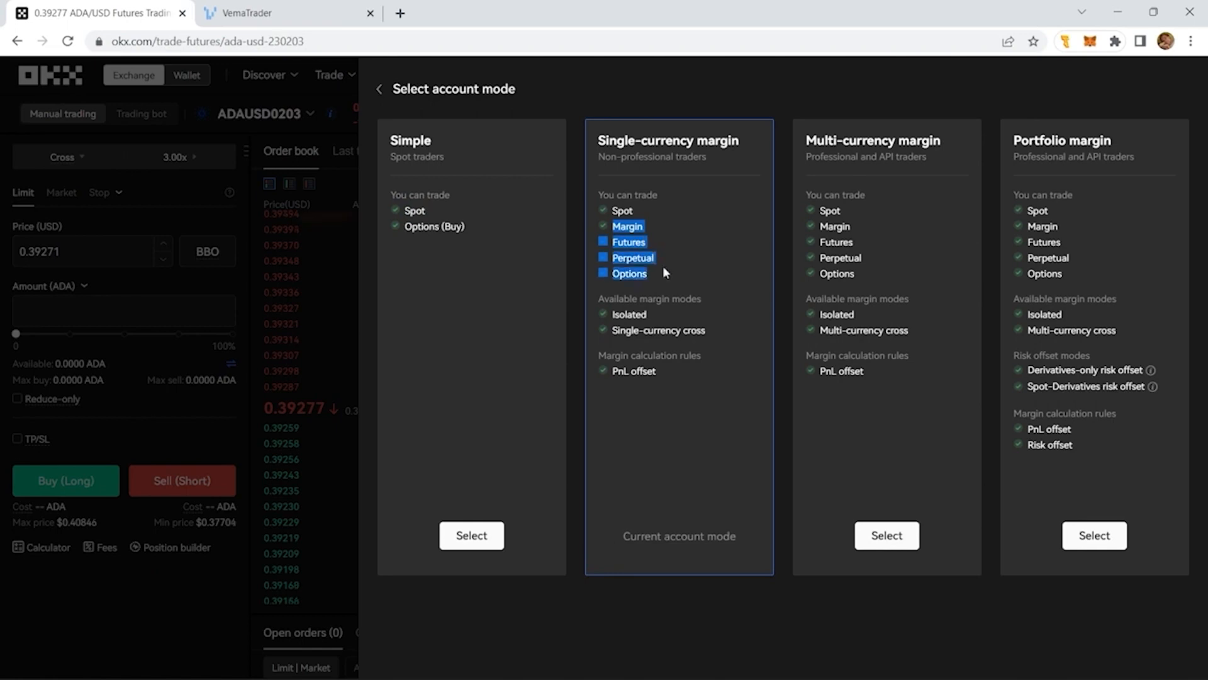
left_click(663, 268)
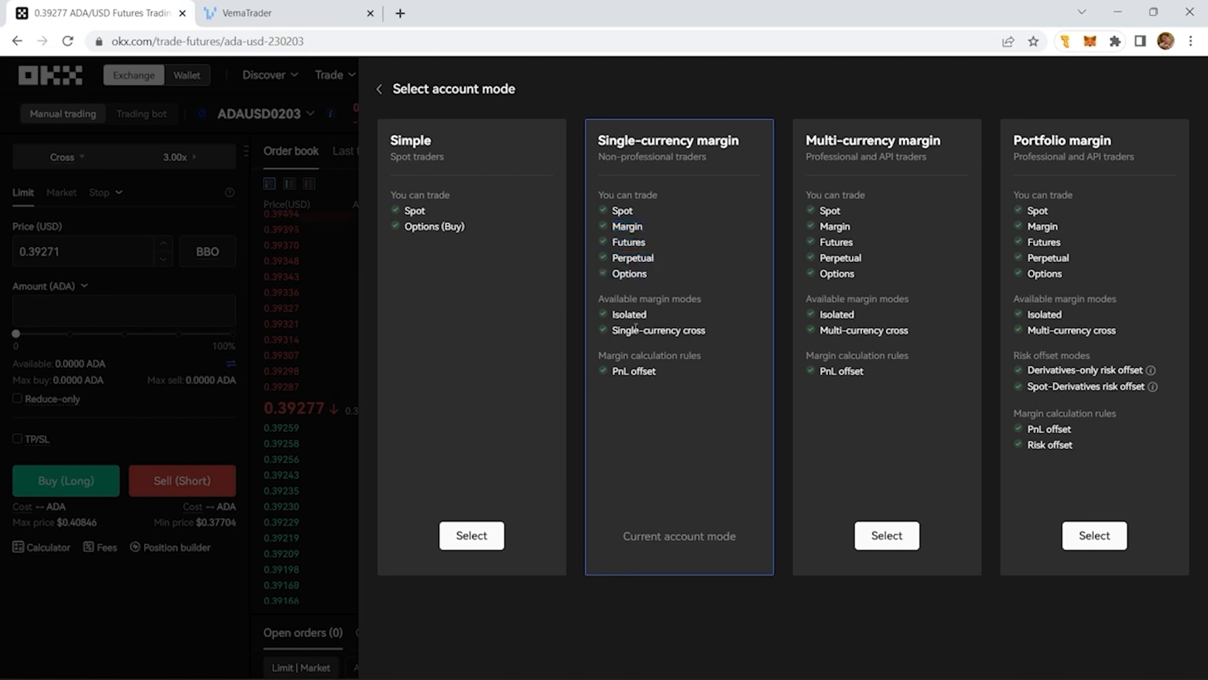
left_click_drag(611, 316, 648, 322)
left_click(652, 323)
left_click_drag(620, 537, 709, 539)
left_click(737, 539)
Leave the account mode unchanged and close Settings, returning to the ADA/USD futures screen.
left_click_drag(378, 93, 529, 97)
left_click(528, 96)
left_click(378, 93)
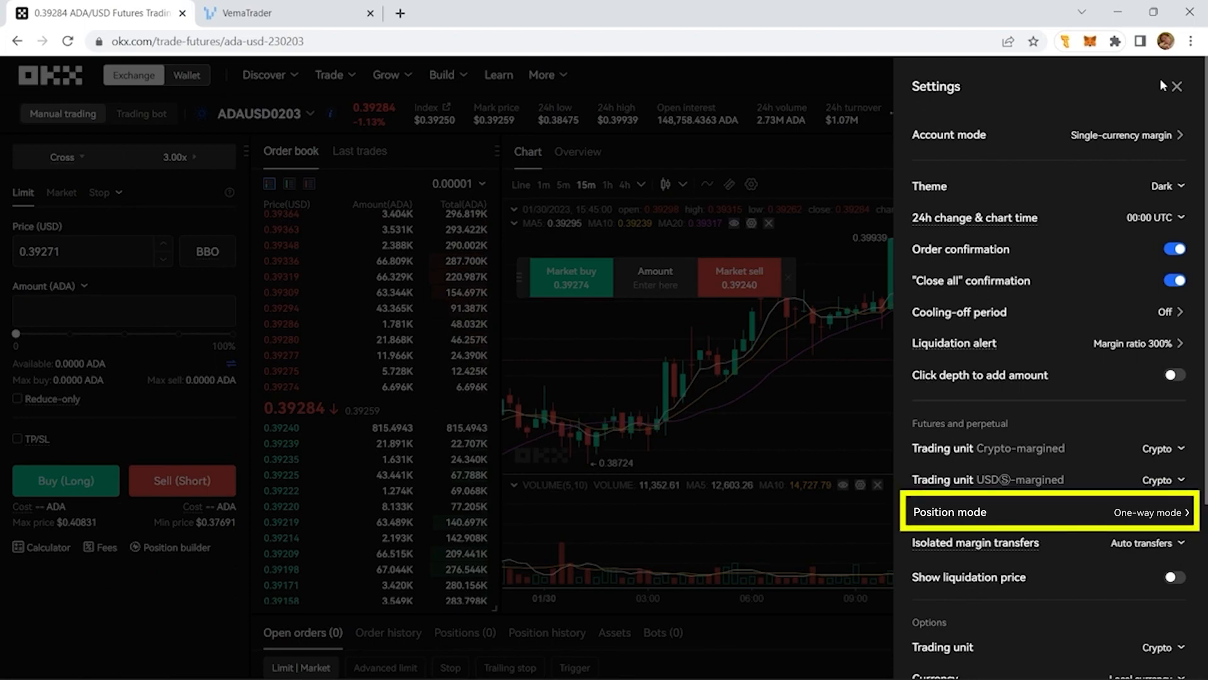
left_click(1176, 86)
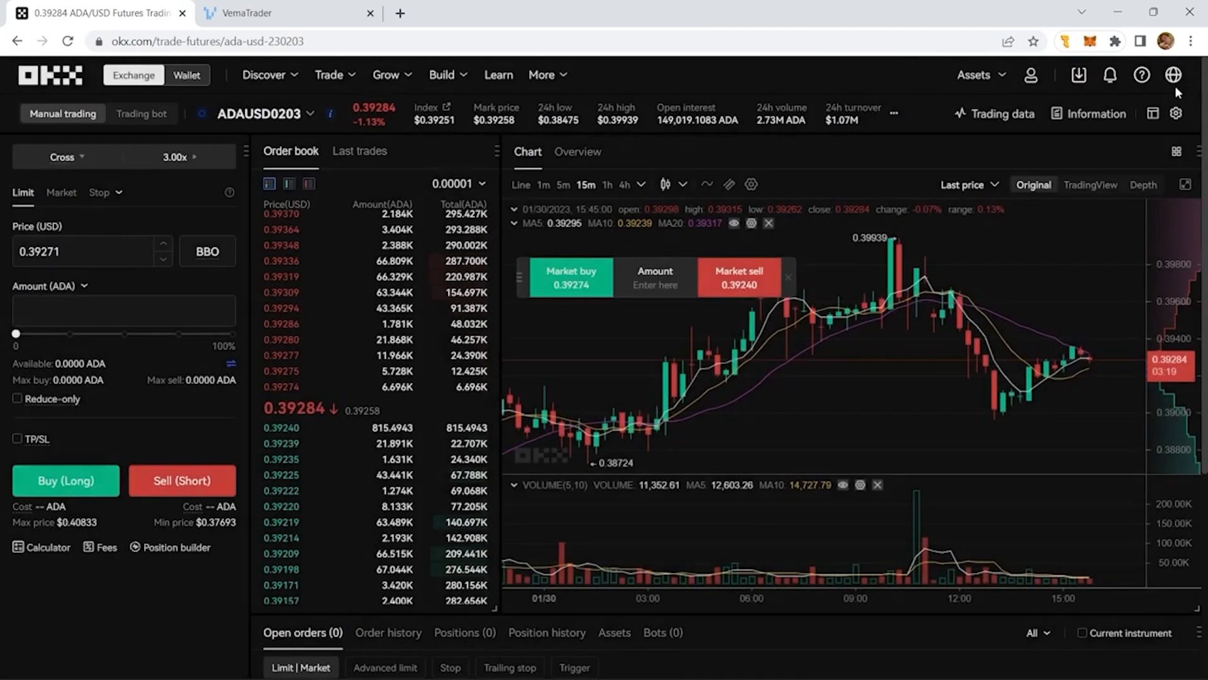
Go to the sub-account's API keys page through the profile menu.
mouse_move(1176, 91)
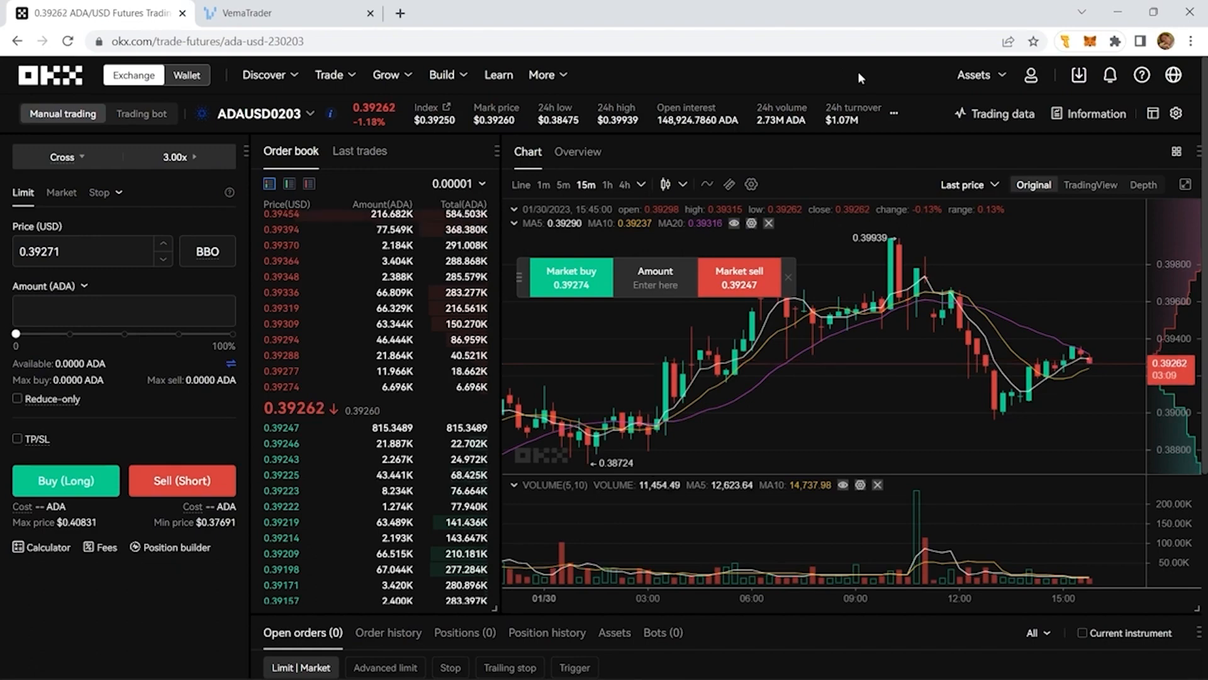
mouse_move(1031, 74)
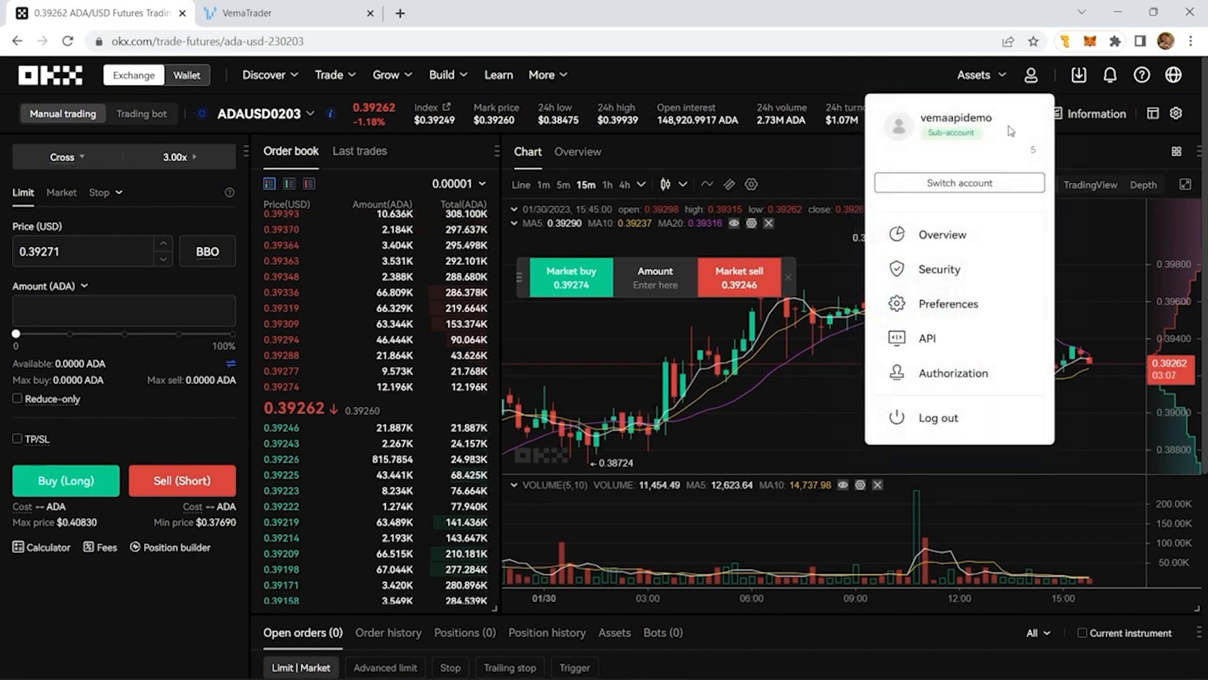
left_click(937, 343)
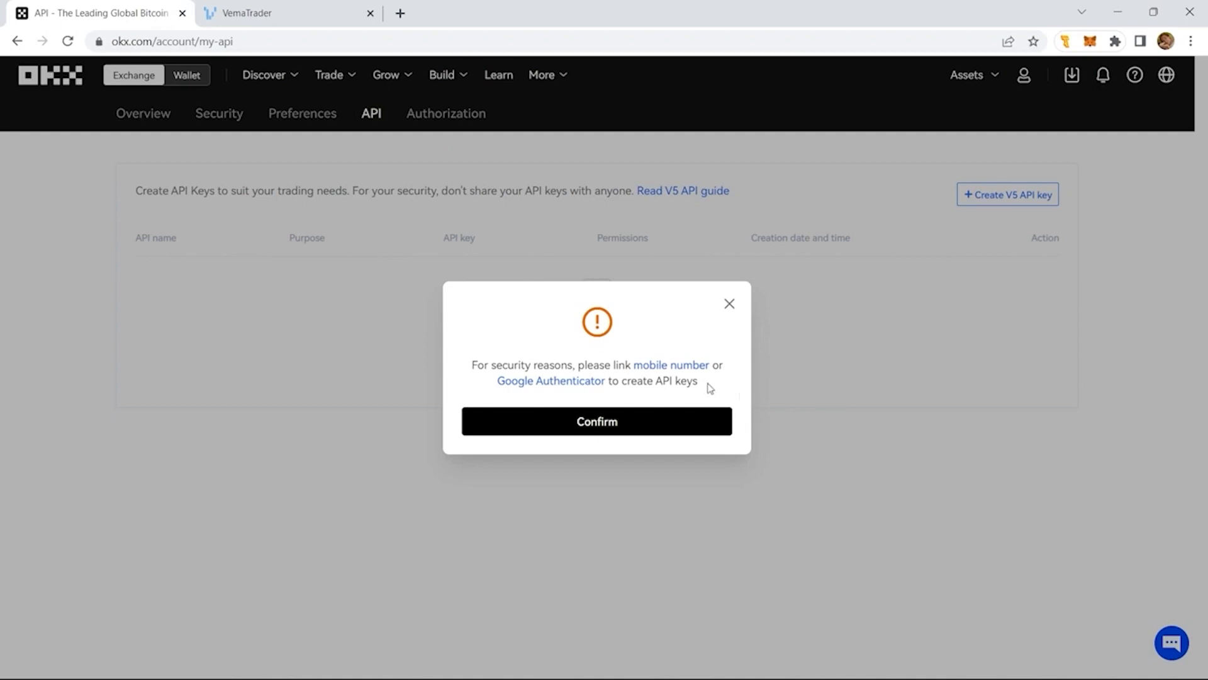
Review the mobile/Google Authenticator notice, start a V5 API key, and follow the authenticator link.
left_click_drag(723, 365, 577, 365)
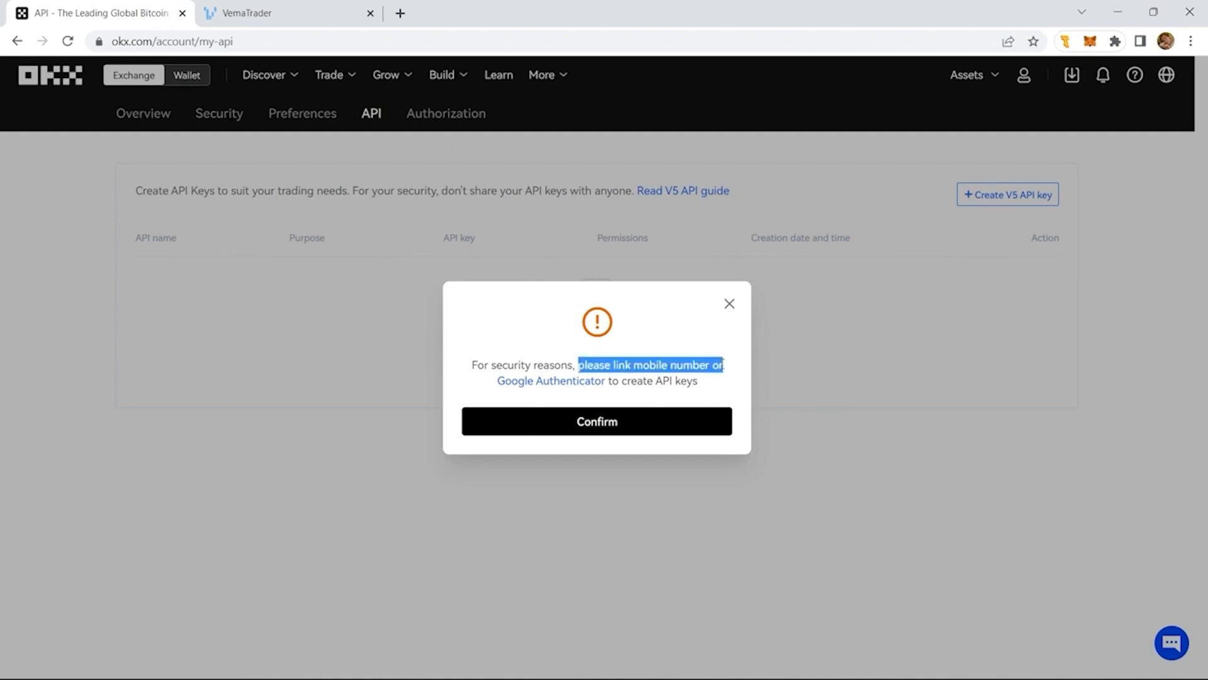
left_click(724, 364)
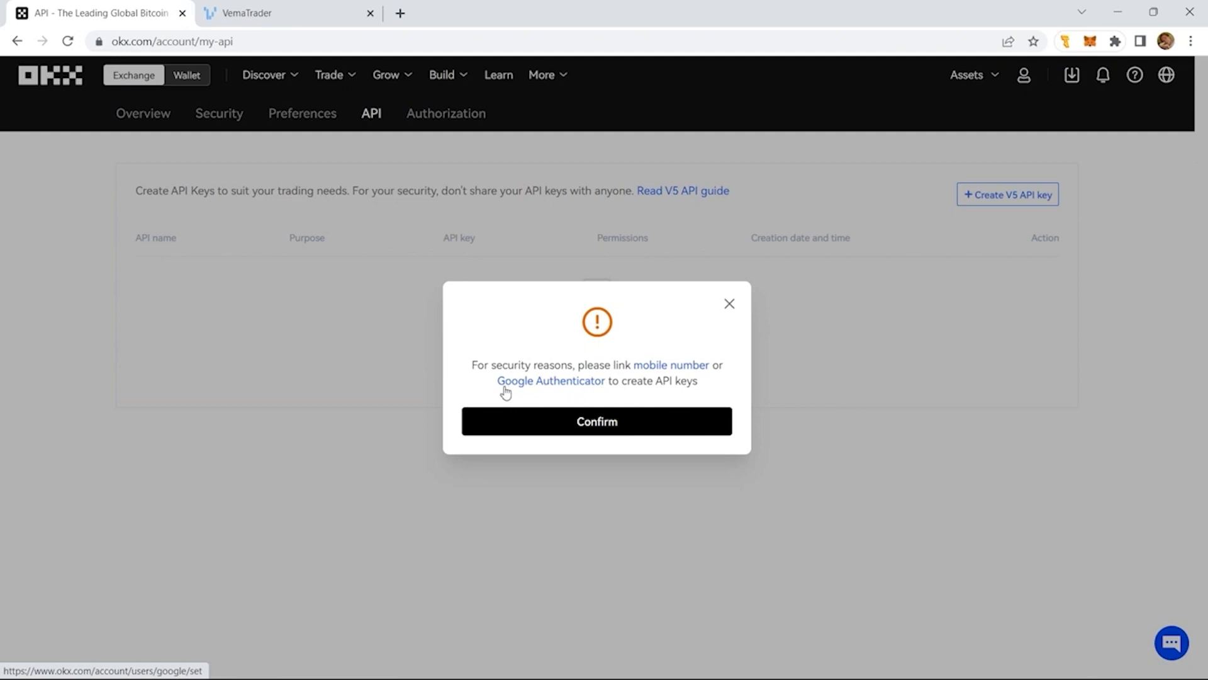
left_click_drag(496, 382, 616, 384)
left_click(616, 384)
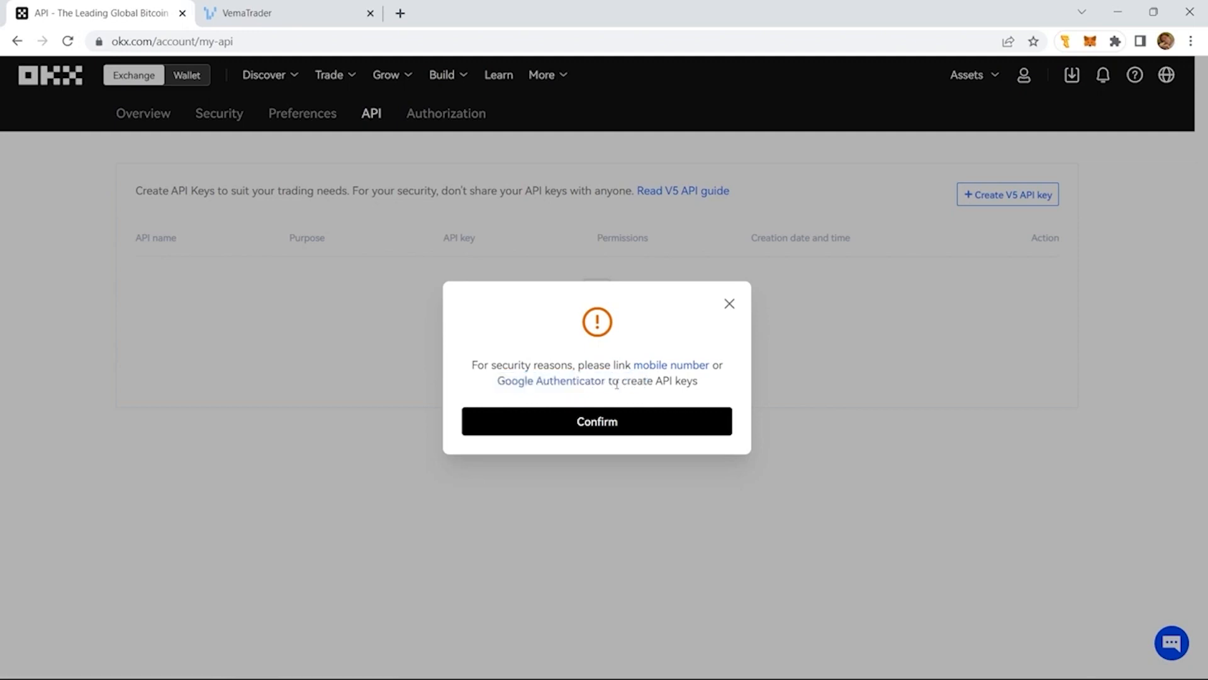
left_click(625, 422)
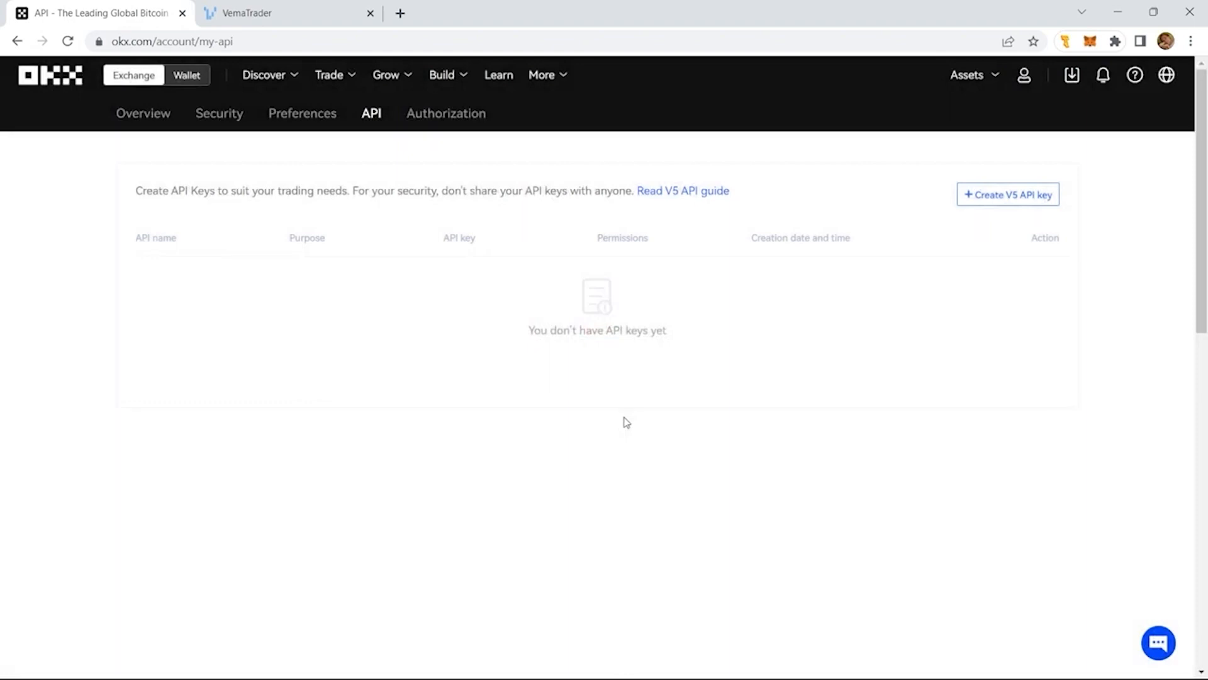
left_click(989, 204)
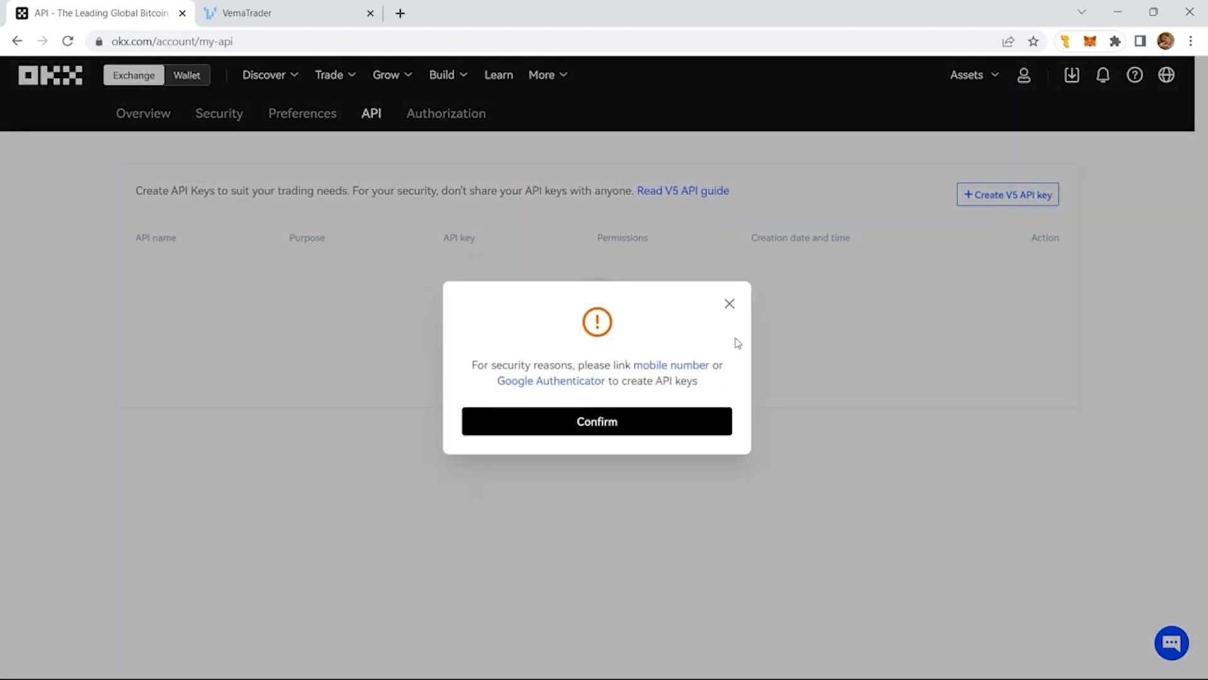
left_click(550, 385)
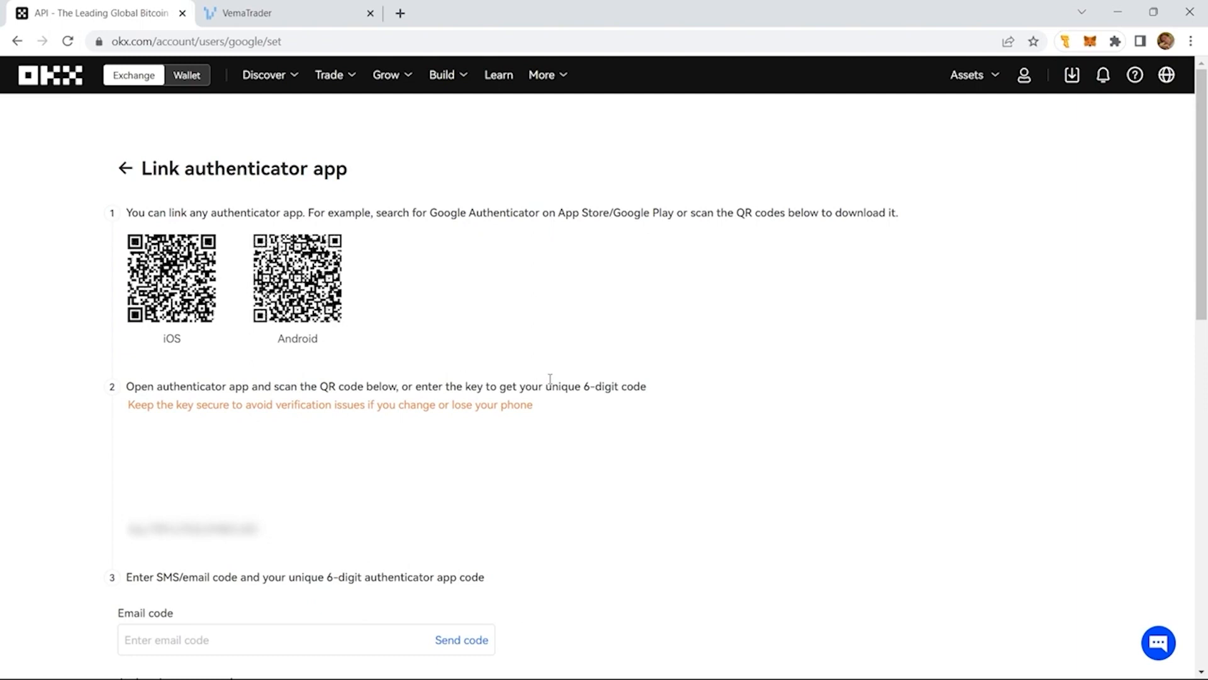
Review the Google Authenticator setup instructions on the linking page.
left_click_drag(148, 385, 402, 506)
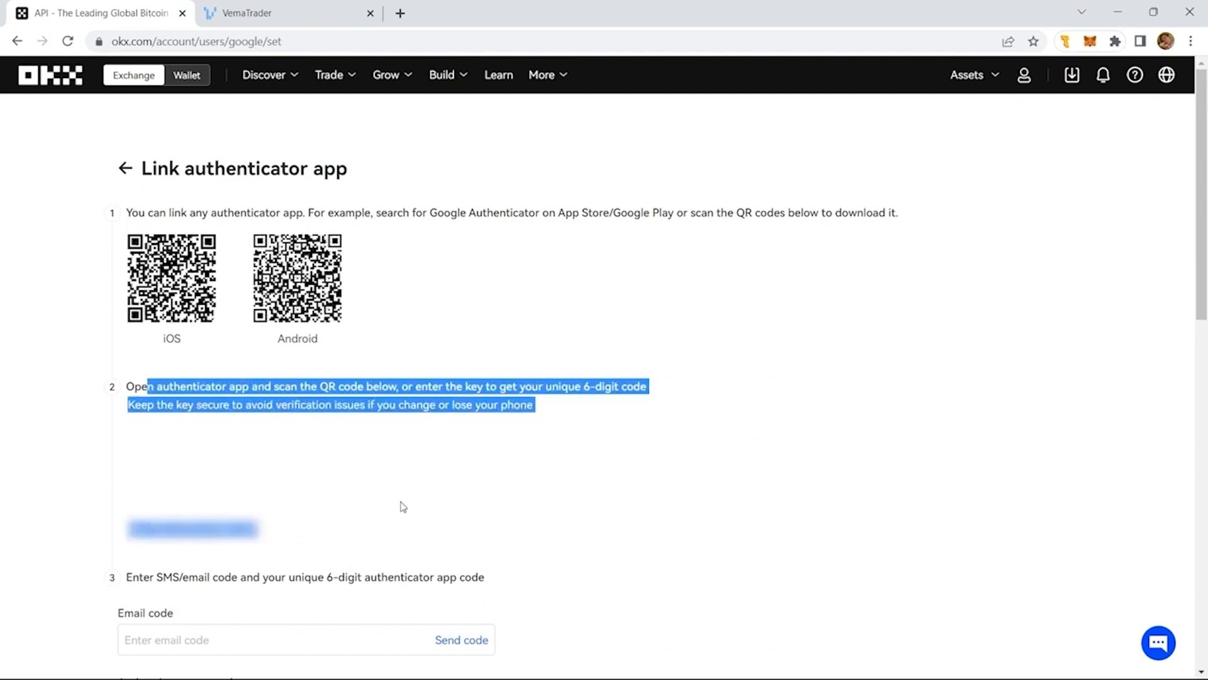
left_click(422, 497)
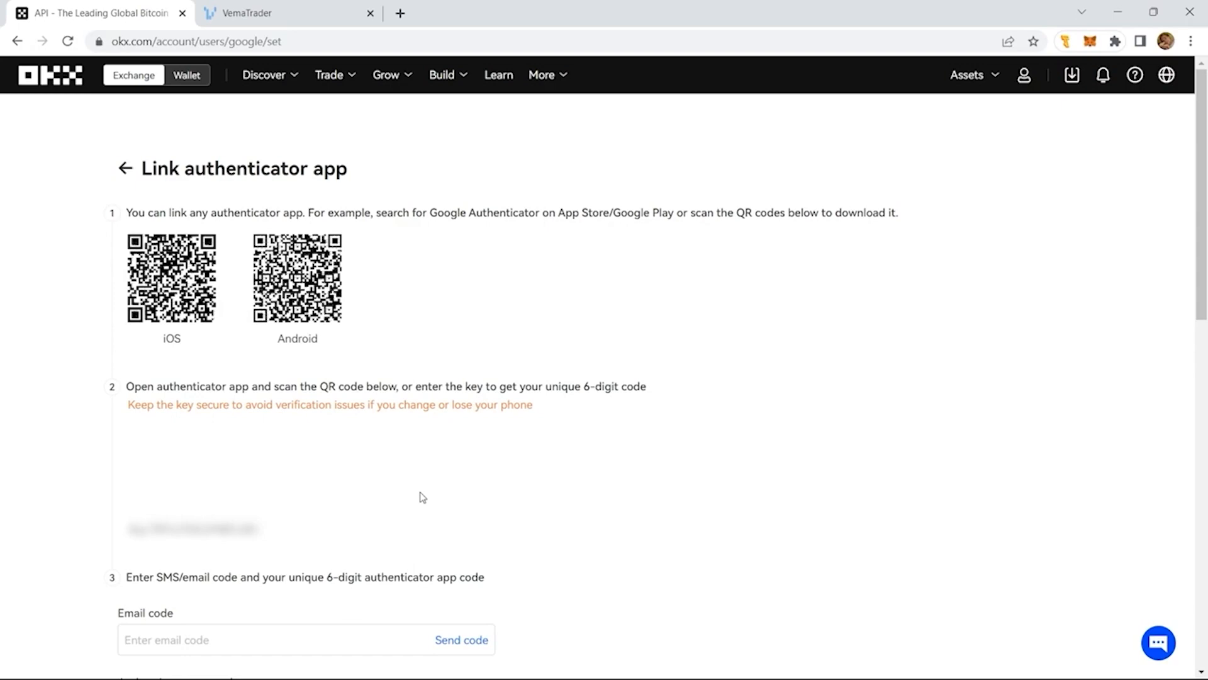
scroll(421, 497, "down", 8)
scroll(421, 497, "up", 6)
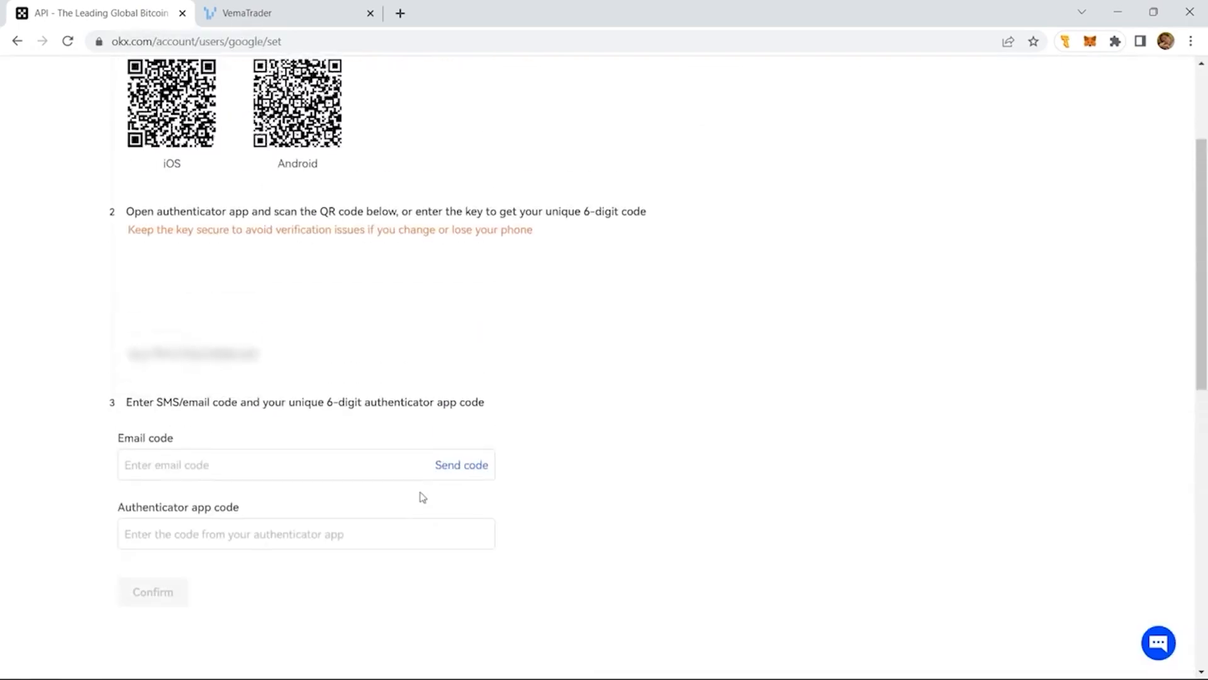
left_click(378, 533)
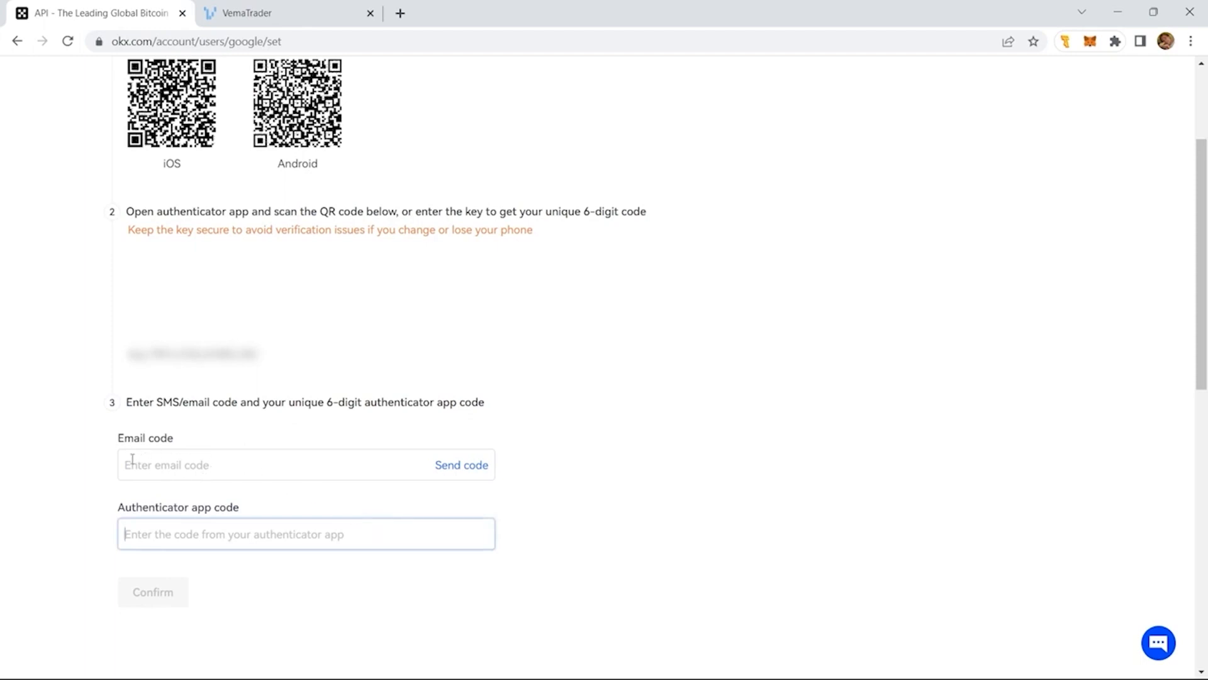
left_click_drag(117, 440, 249, 442)
left_click(249, 442)
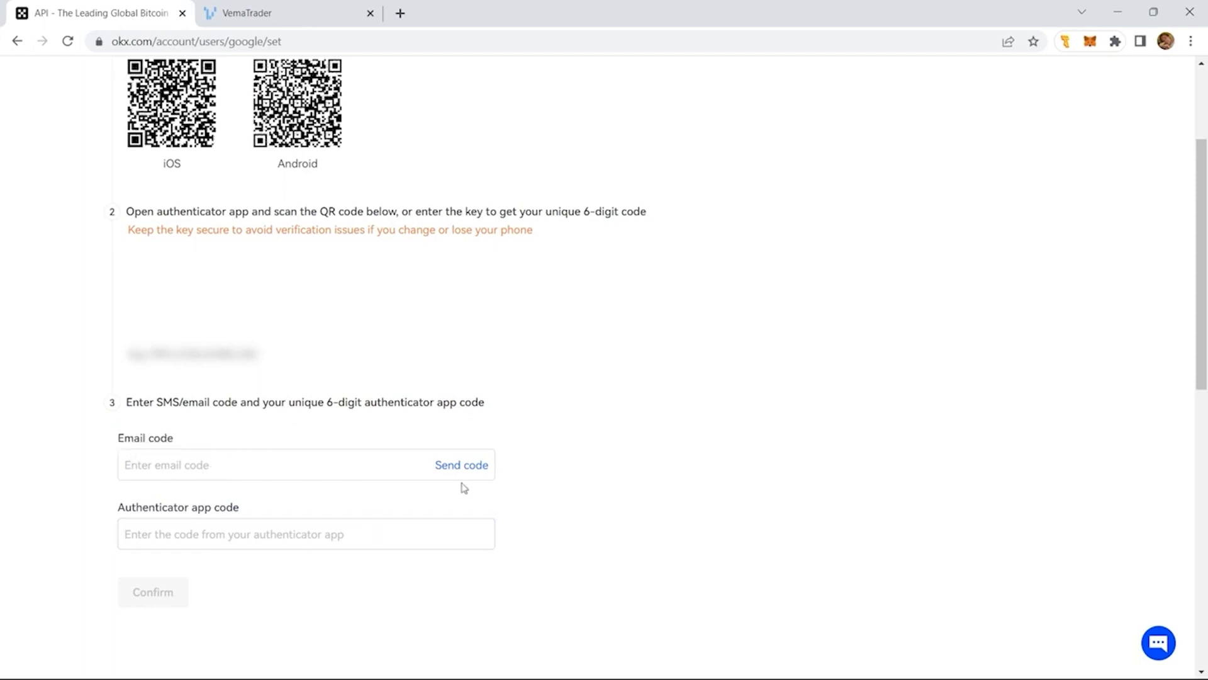
Request an email code, paste it, enter the 6-digit authenticator code, and confirm.
left_click(465, 473)
left_click(381, 467)
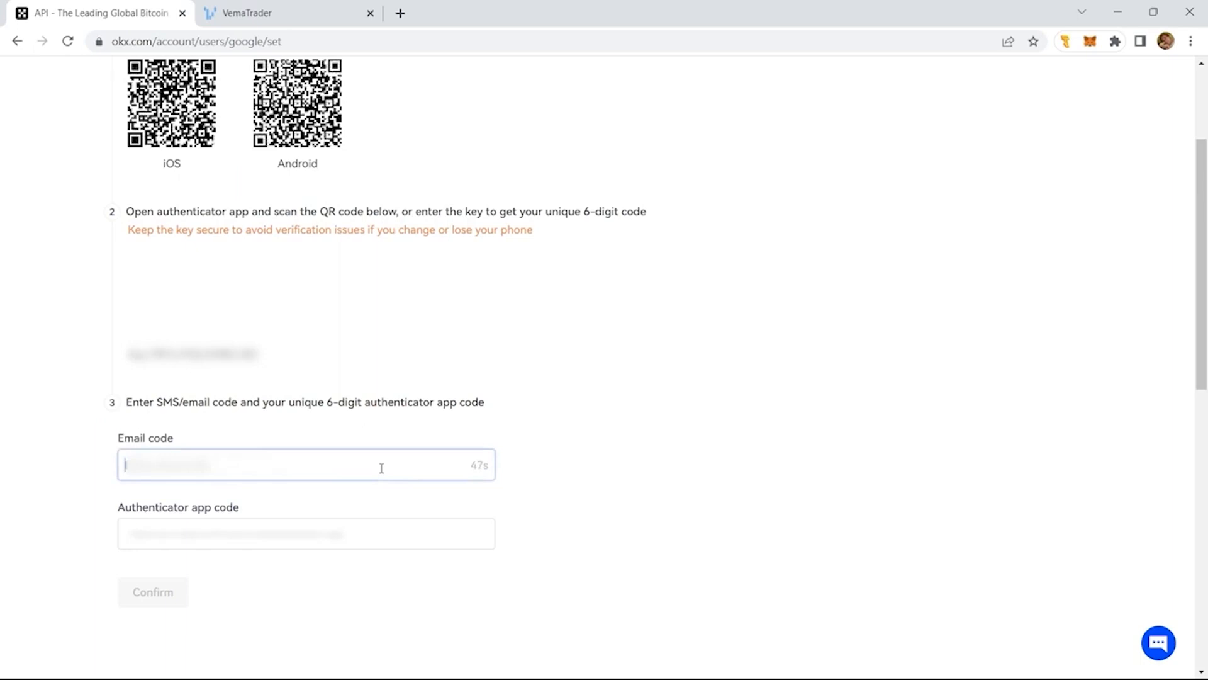
key("ctrl+v")
key("Tab")
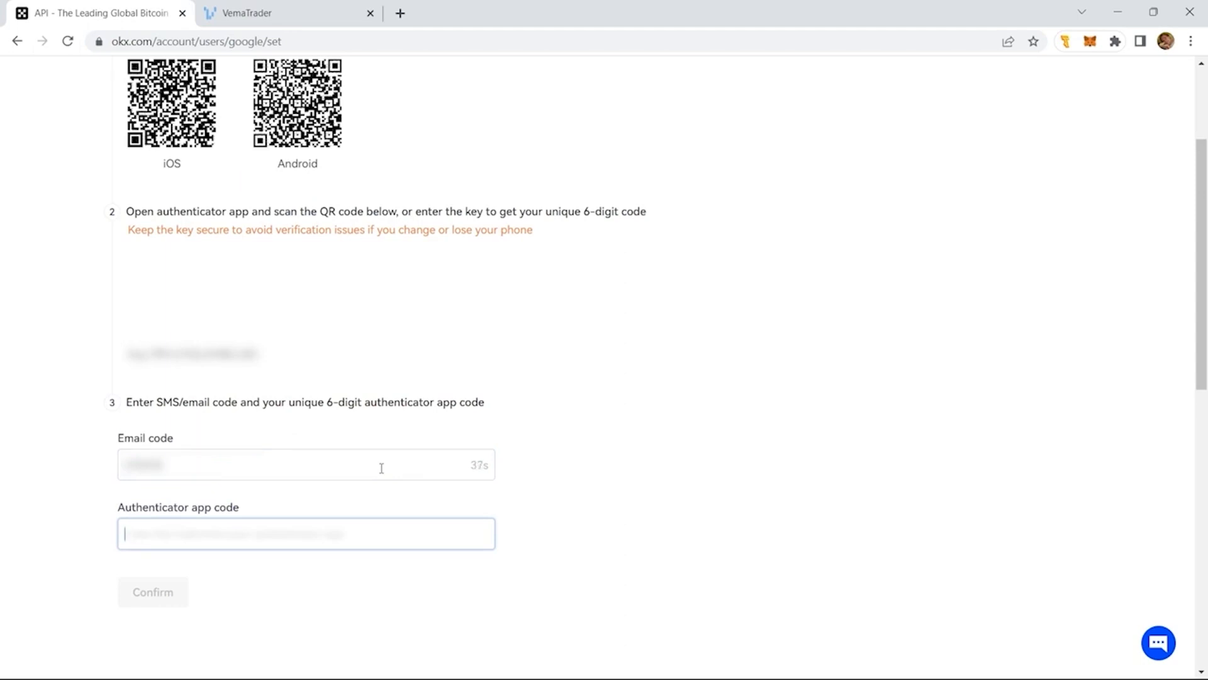
type("******")
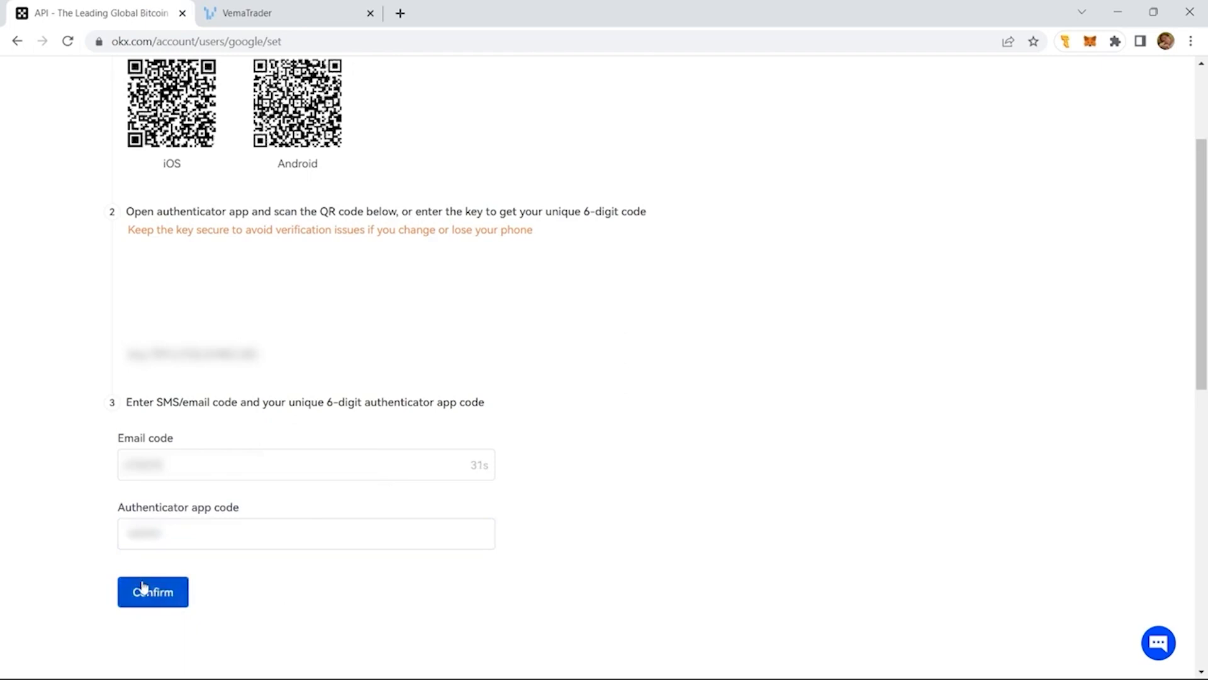
left_click(143, 586)
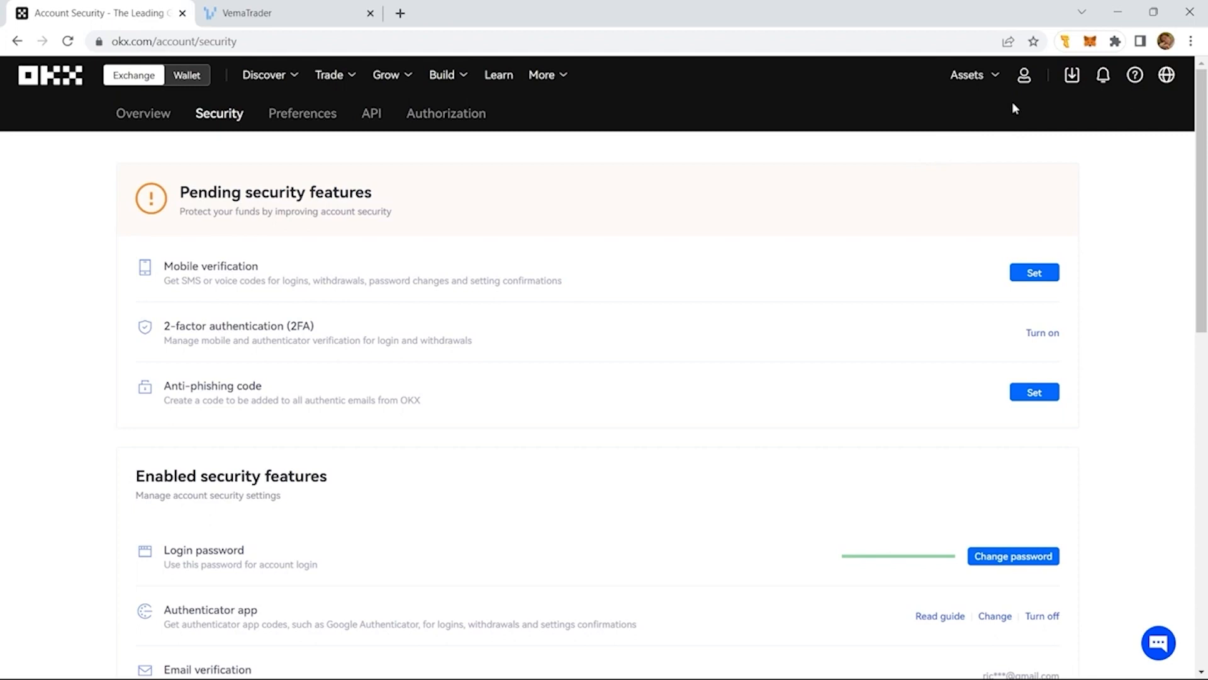
Return to the API keys page from the account menu and start a new V5 API key.
mouse_move(1024, 76)
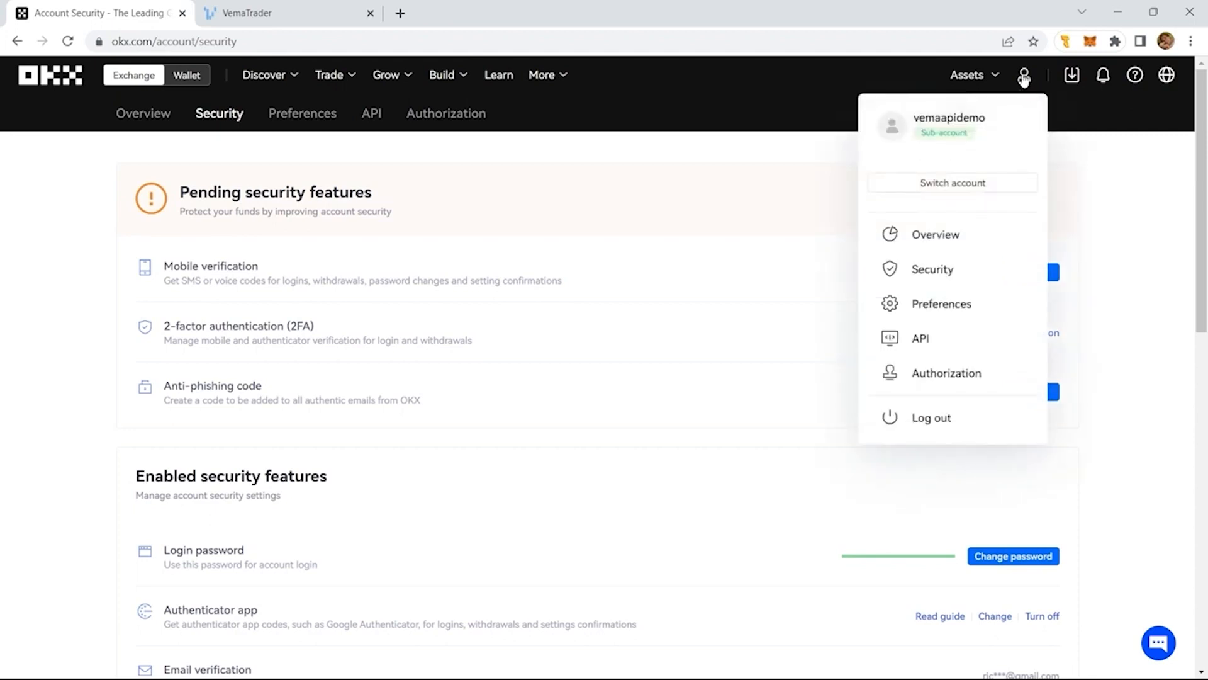
left_click(940, 345)
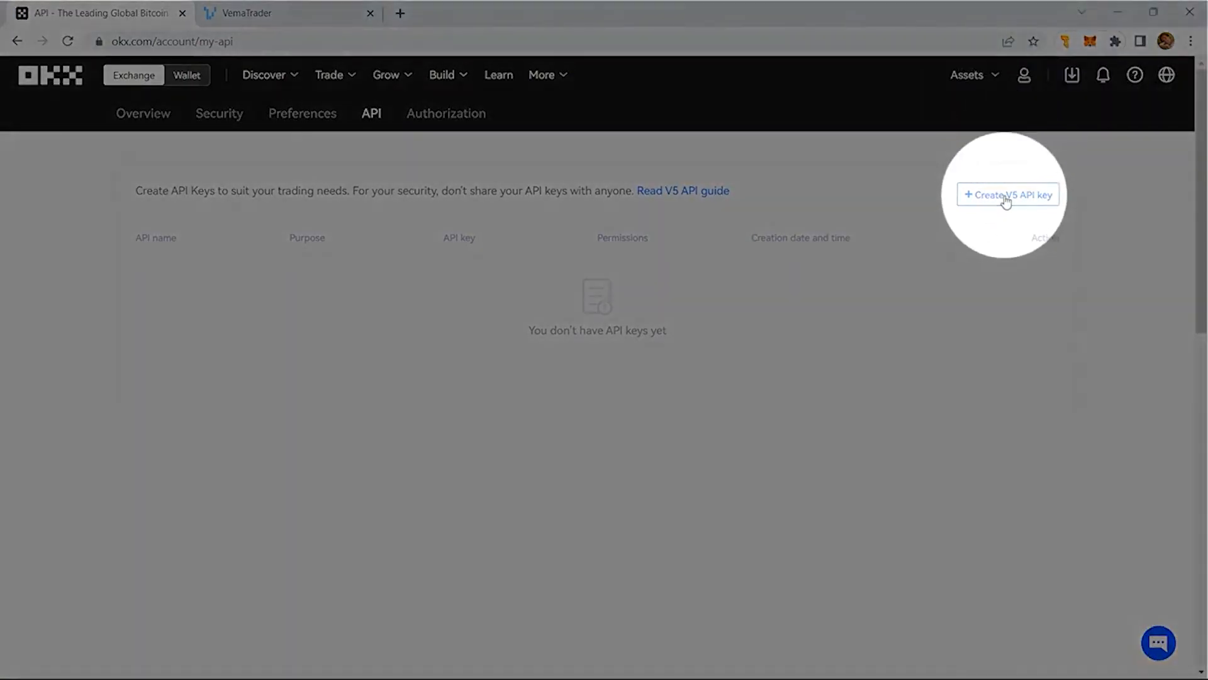
left_click(1005, 197)
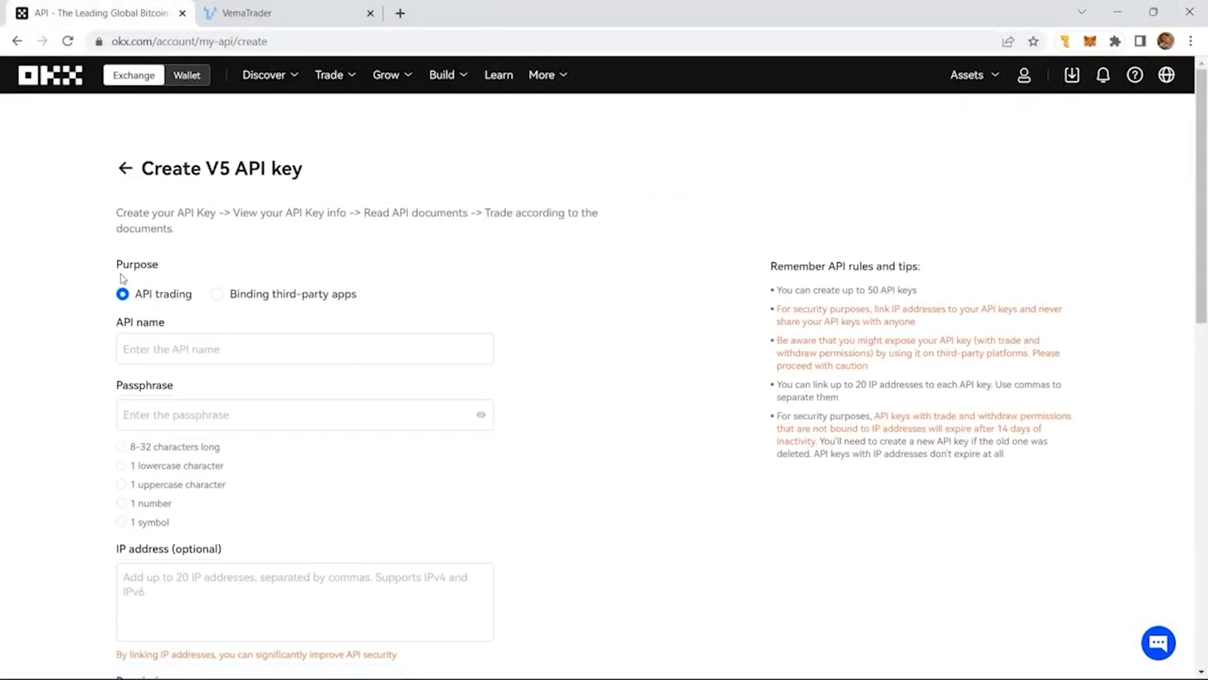
Name the key OKXVEMATrader, paste a passphrase, and add Trade permission alongside Read.
left_click(143, 344)
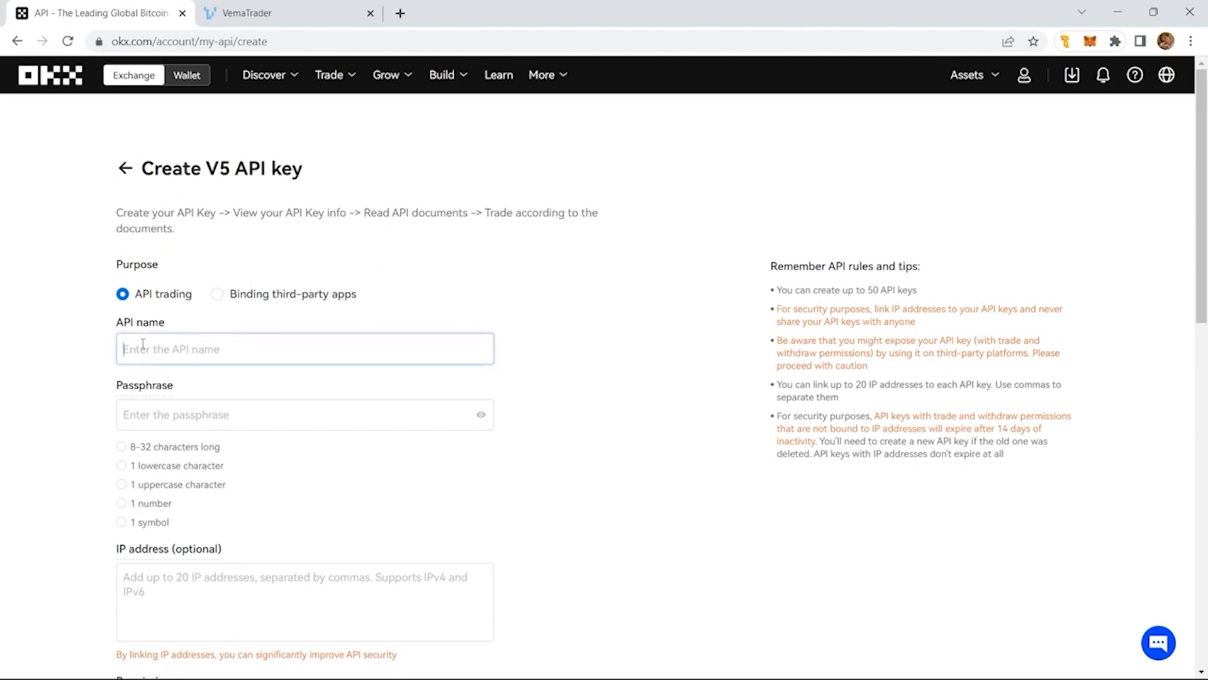
type("OKXVEMATrader")
key("Tab")
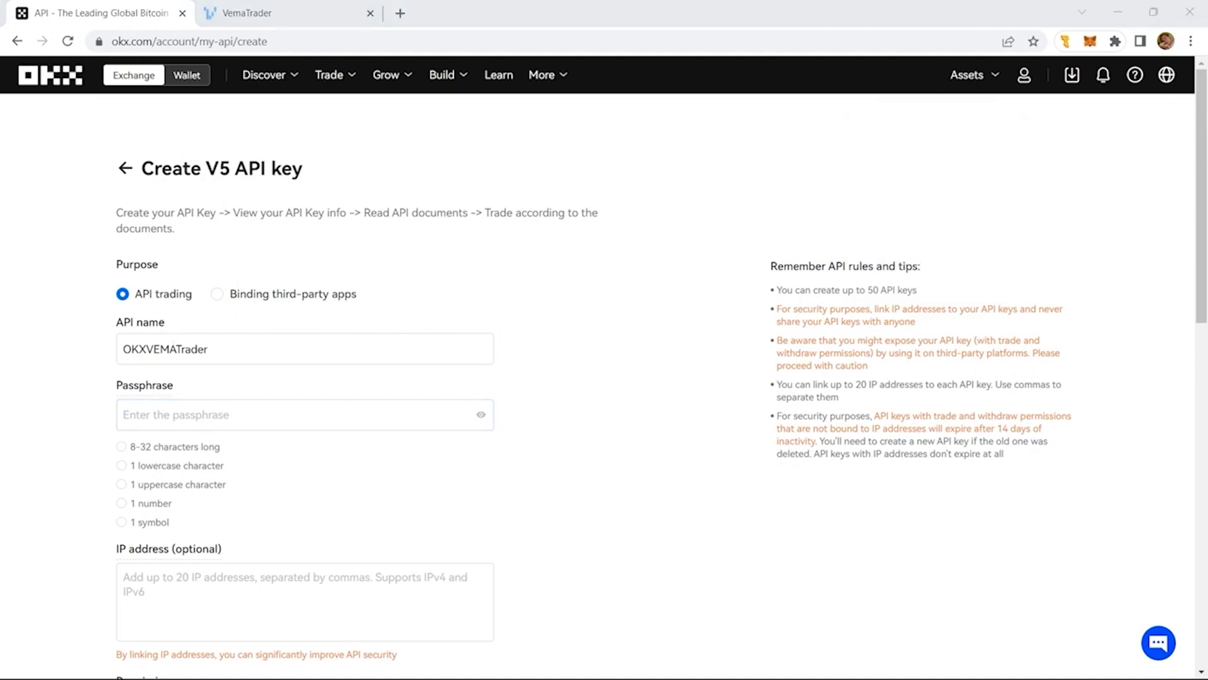
left_click(351, 427)
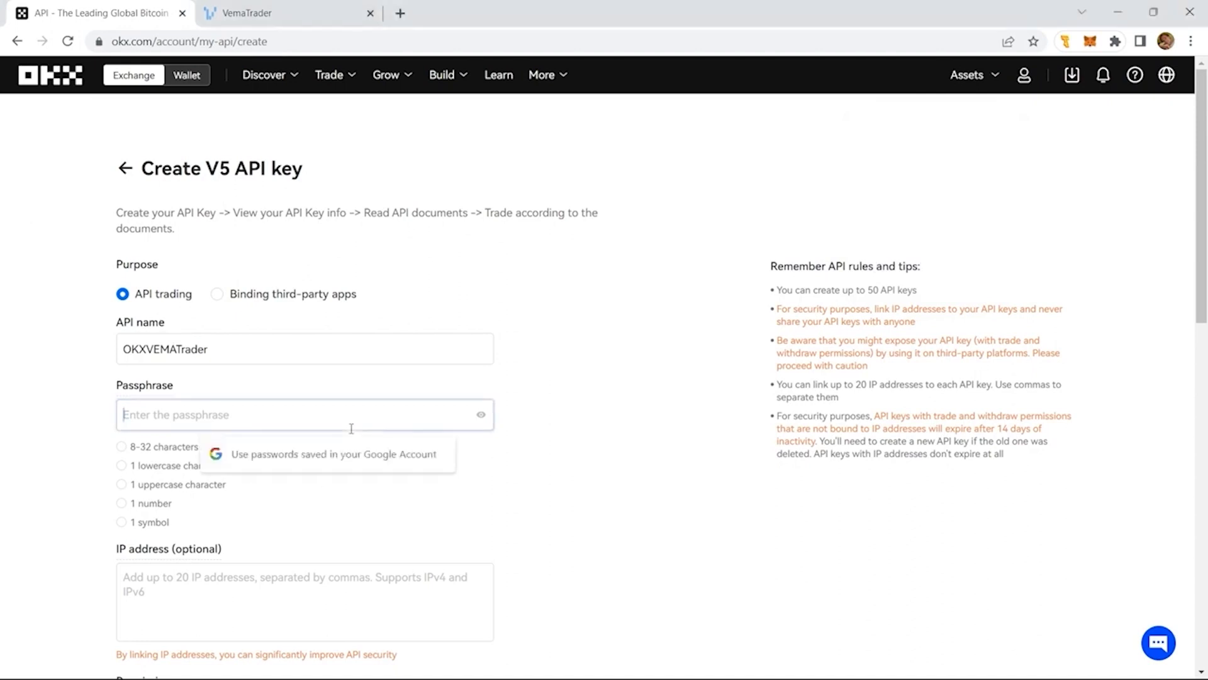
key("ctrl+v")
left_click(599, 436)
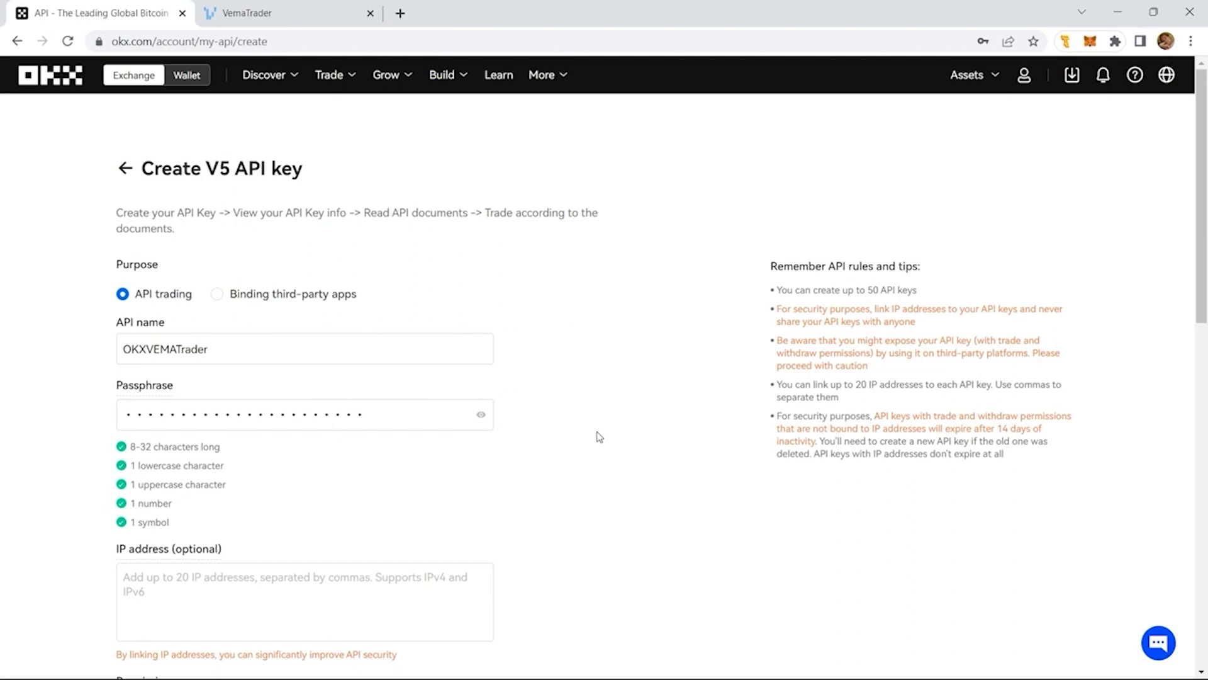
scroll(599, 436, "down", 2)
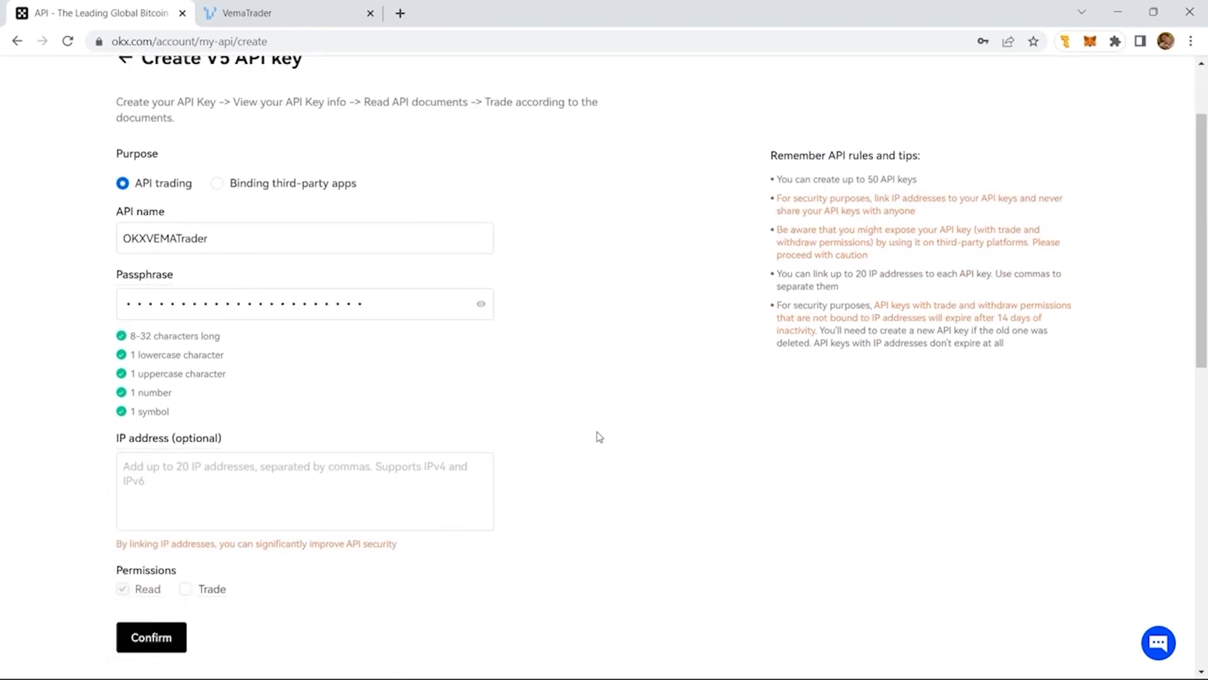
scroll(599, 437, "down", 1)
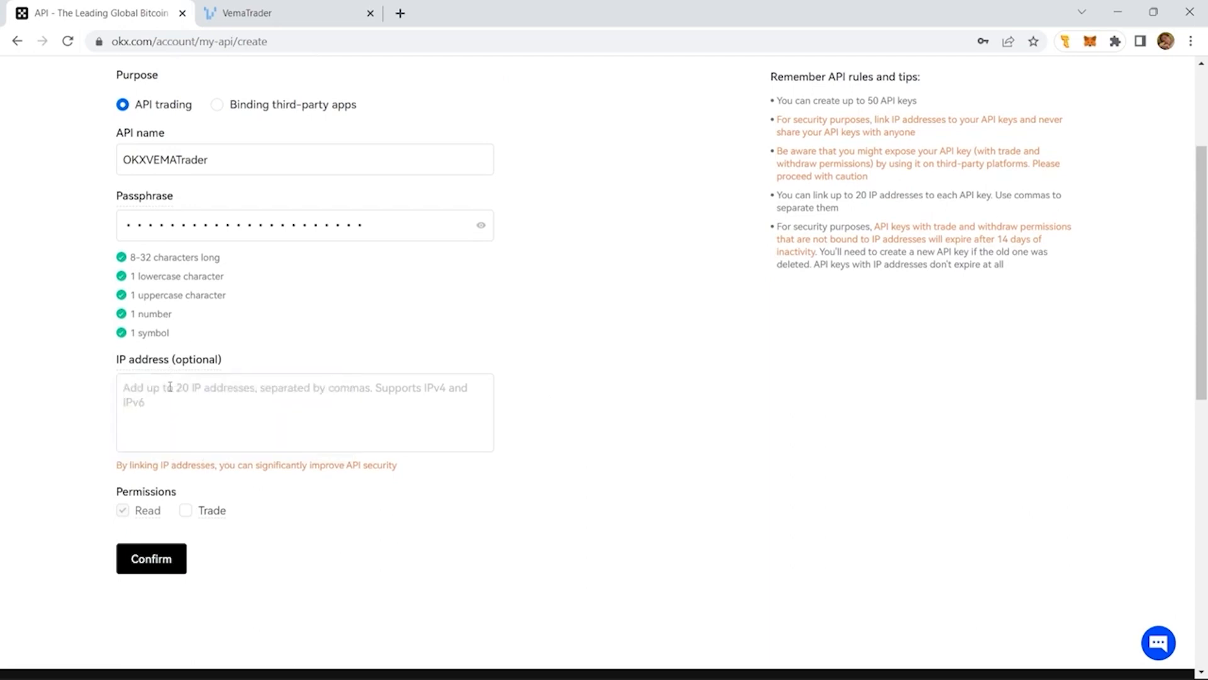
scroll(101, 425, "down", 2)
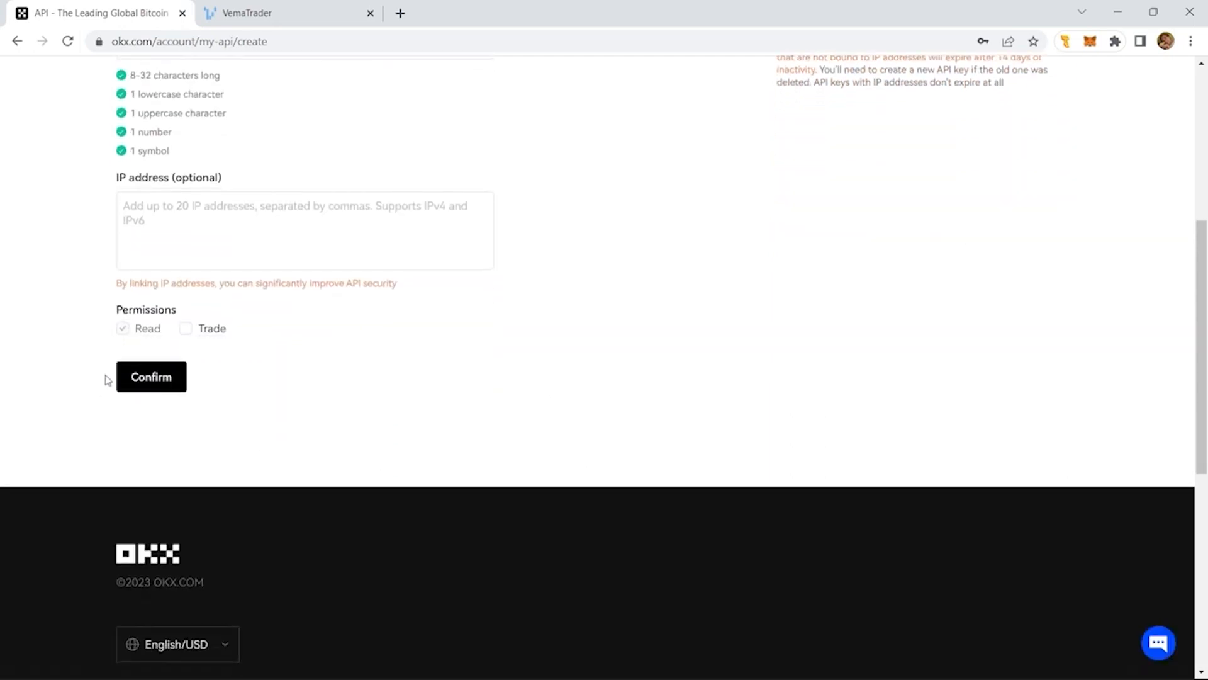
scroll(107, 380, "up", 1)
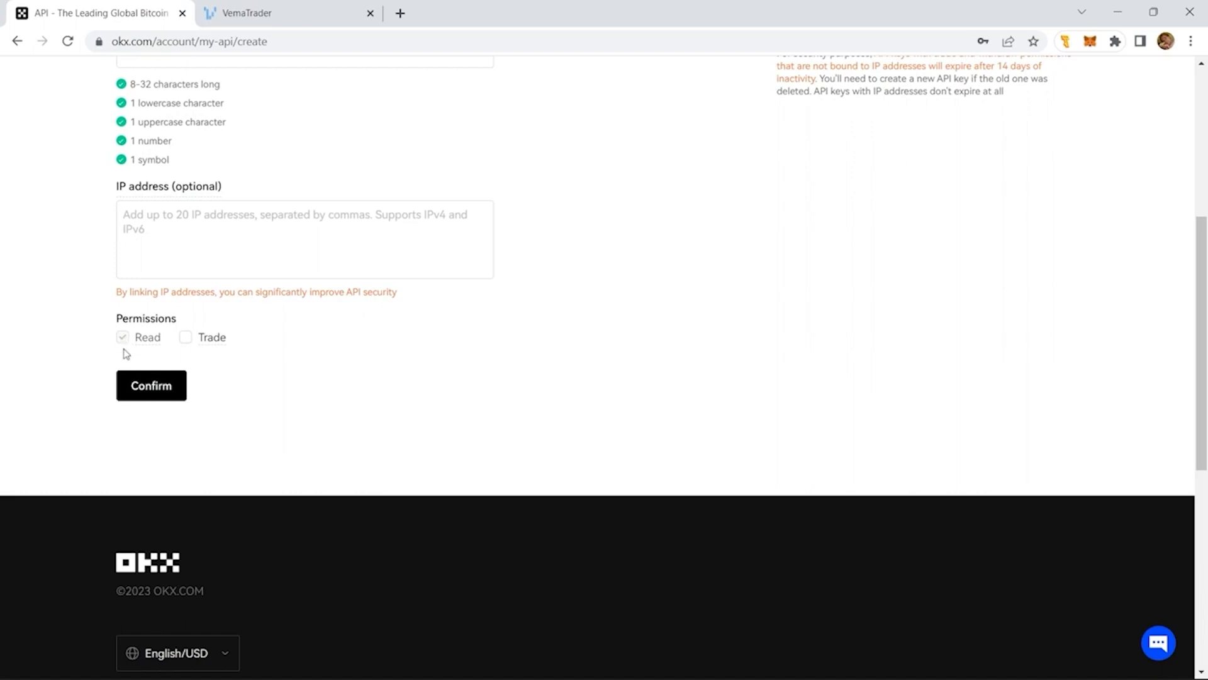
left_click(186, 340)
Submit the key settings and confirm with the authenticator app code.
left_click(178, 383)
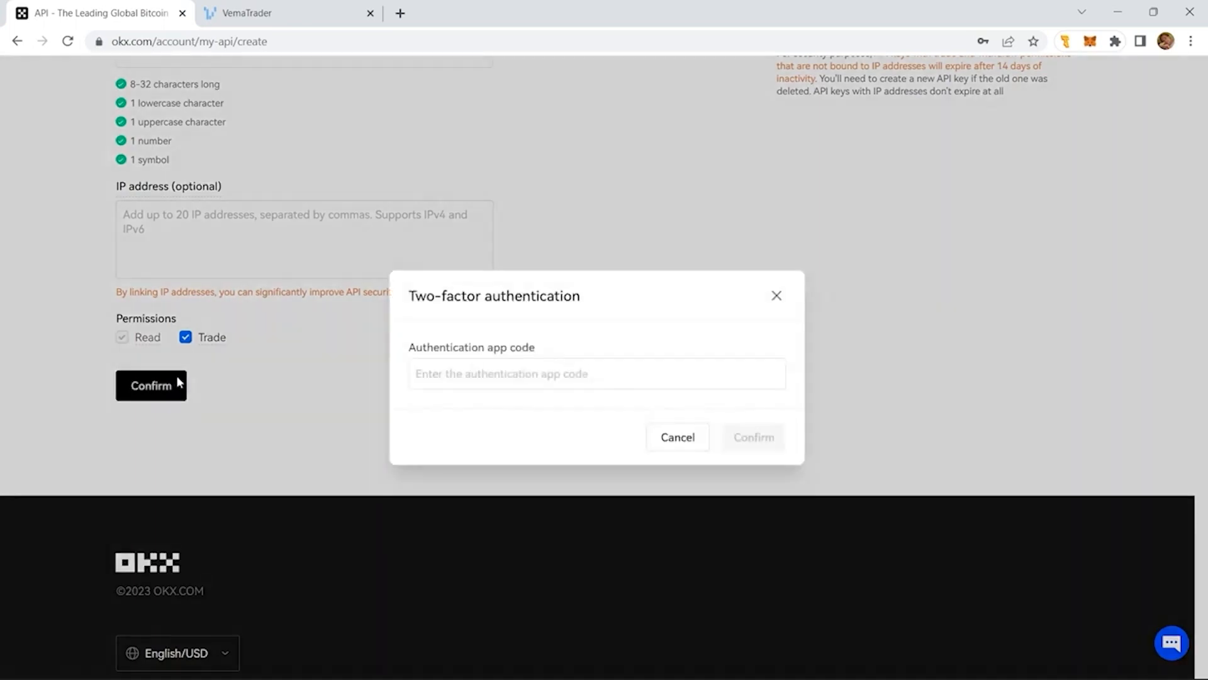
left_click(541, 379)
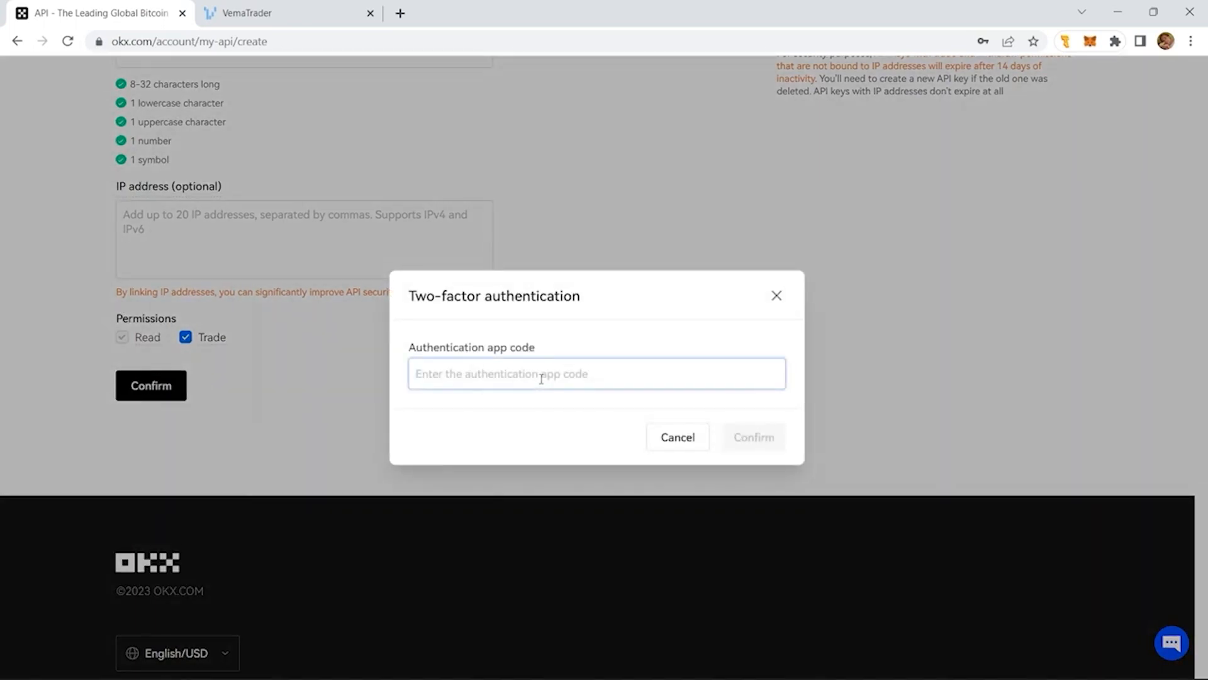
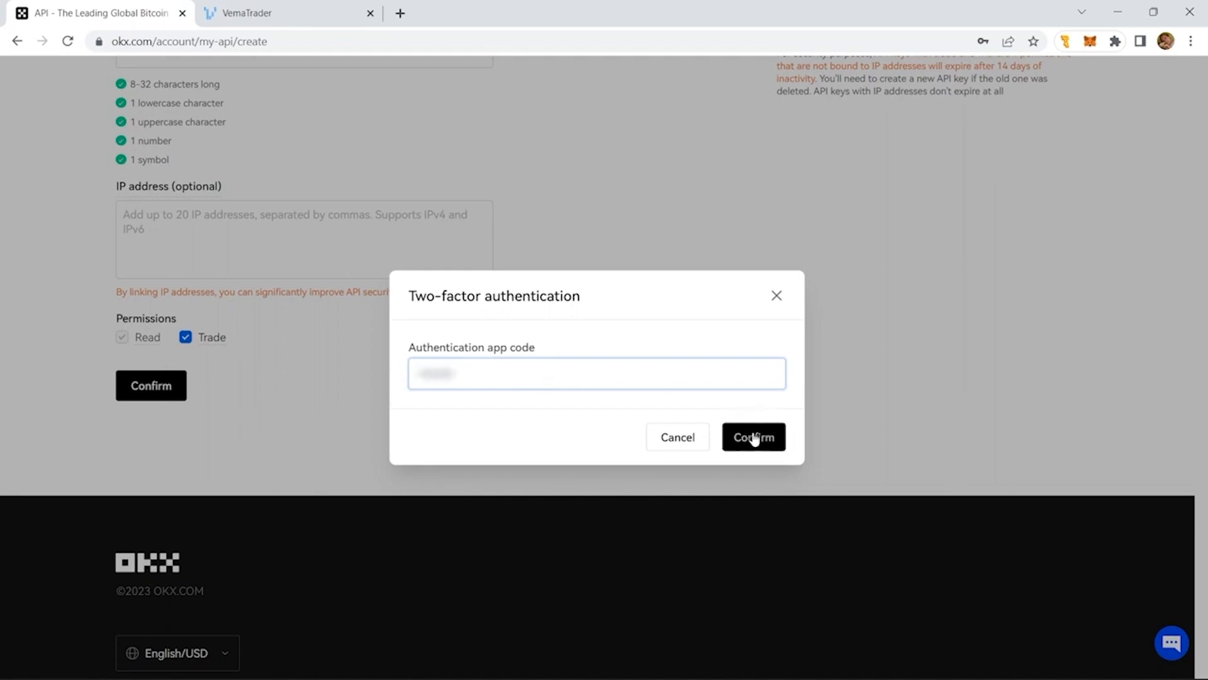
left_click(754, 437)
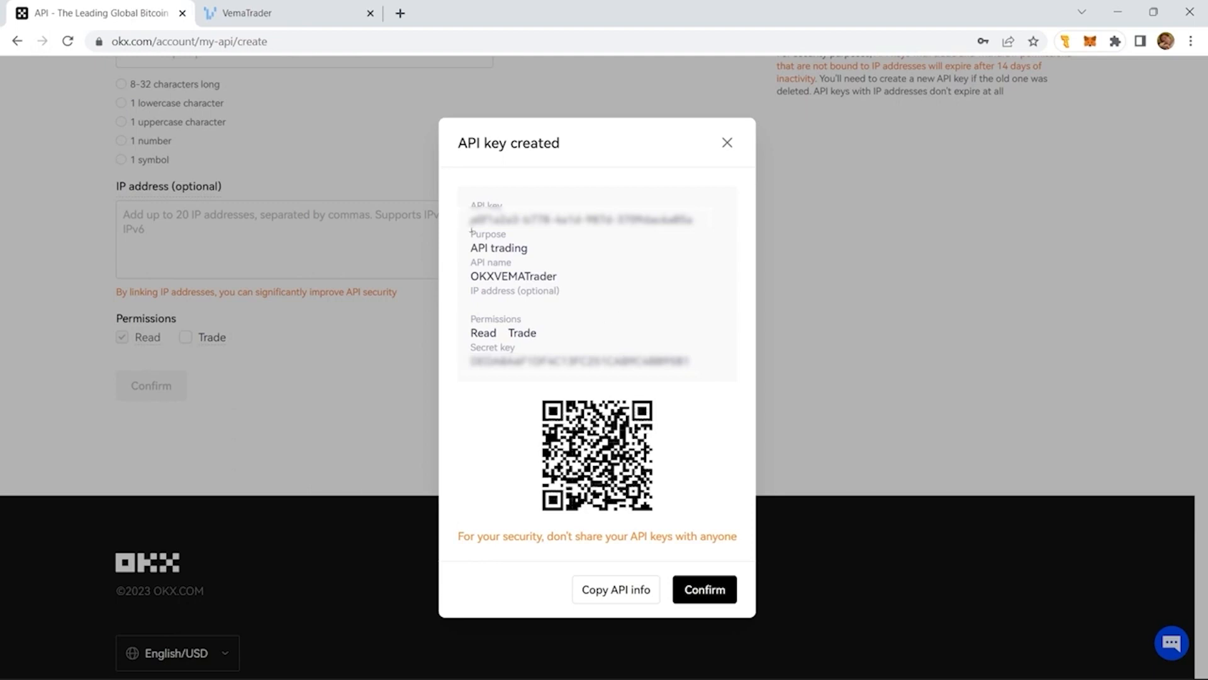
Enter account name OKXVEMATrader in VemaTrader and paste in the new OKX API key.
key("ctrl+Tab")
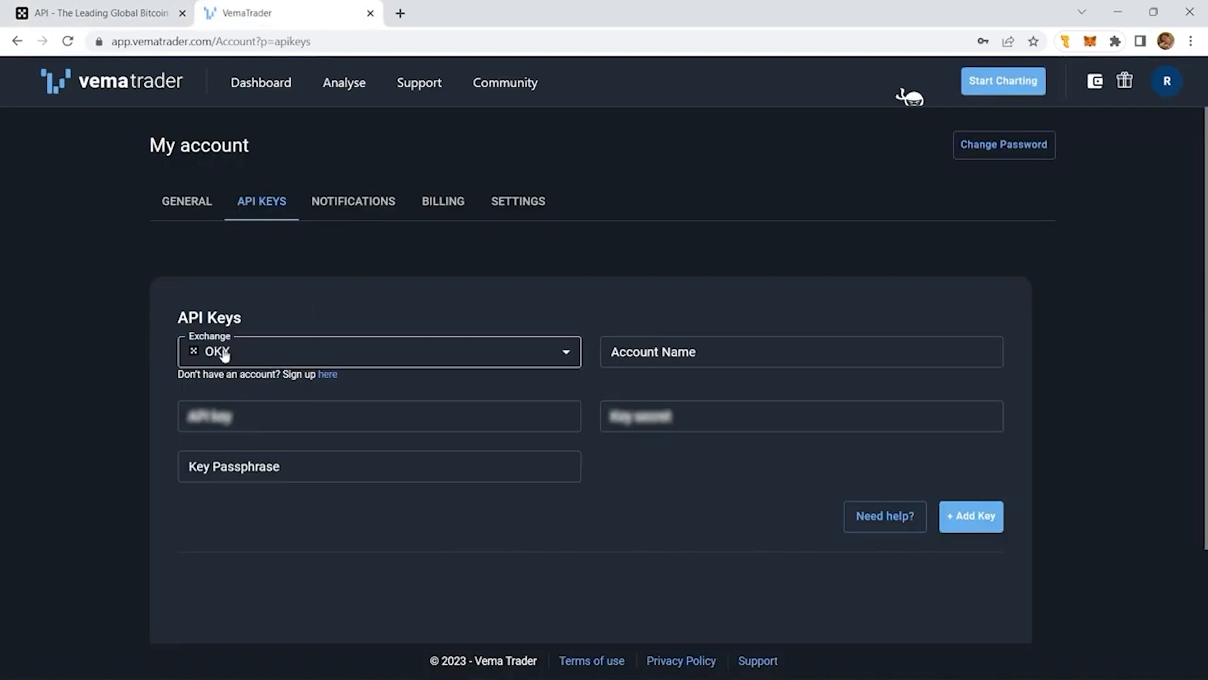
left_click(732, 353)
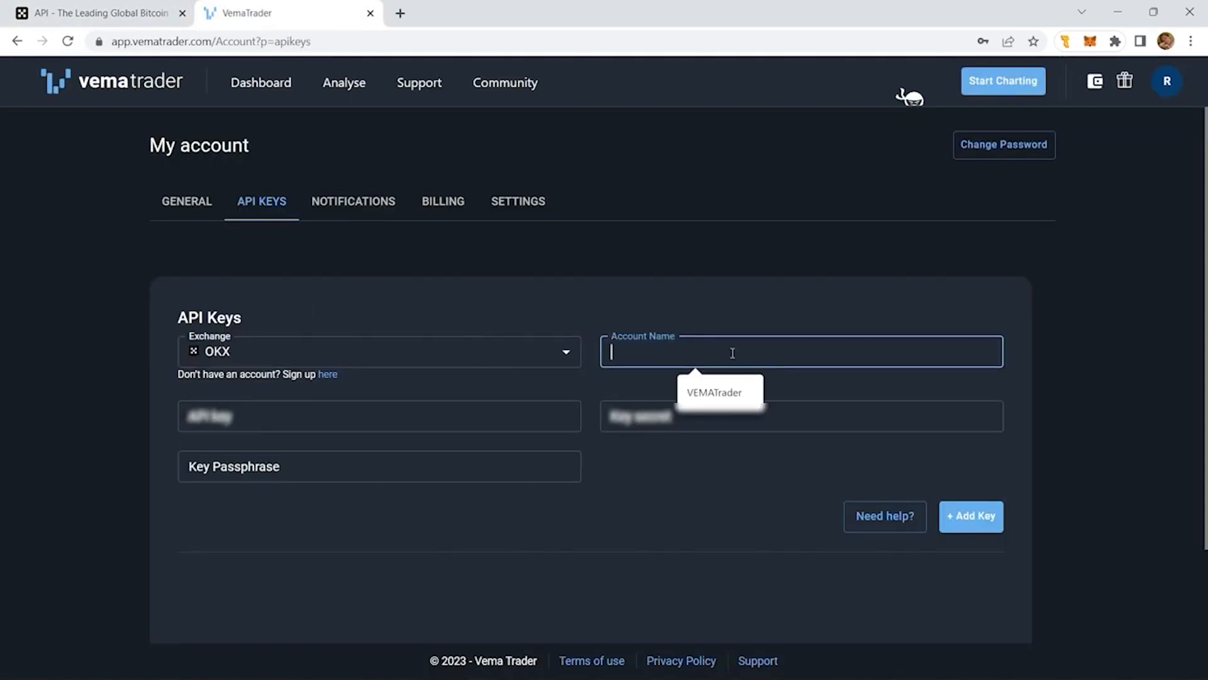
type("OKXVEMA")
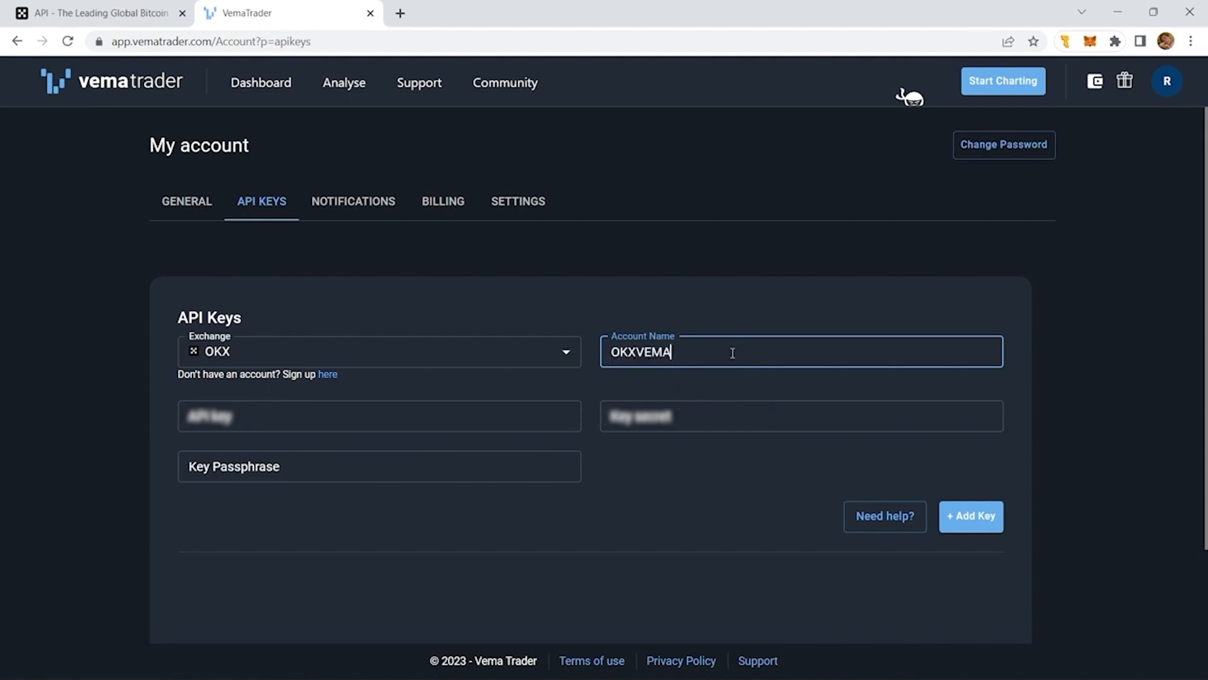
type("Trader")
key("alt+Tab")
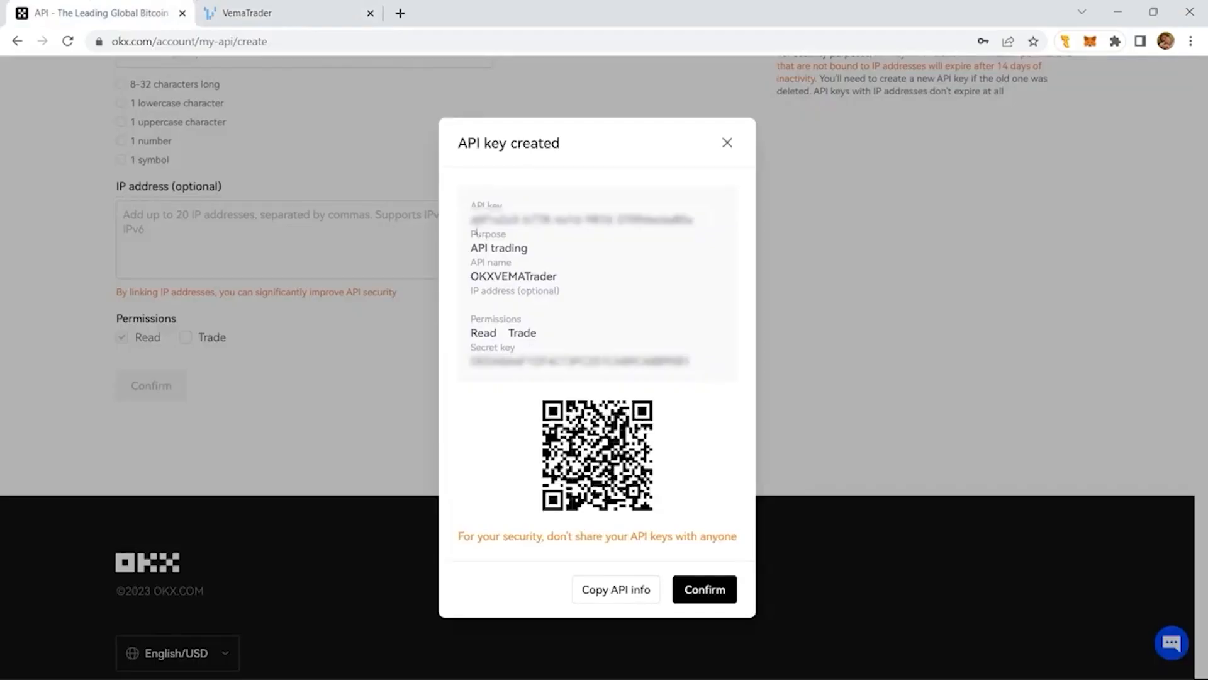
left_click_drag(470, 218, 699, 219)
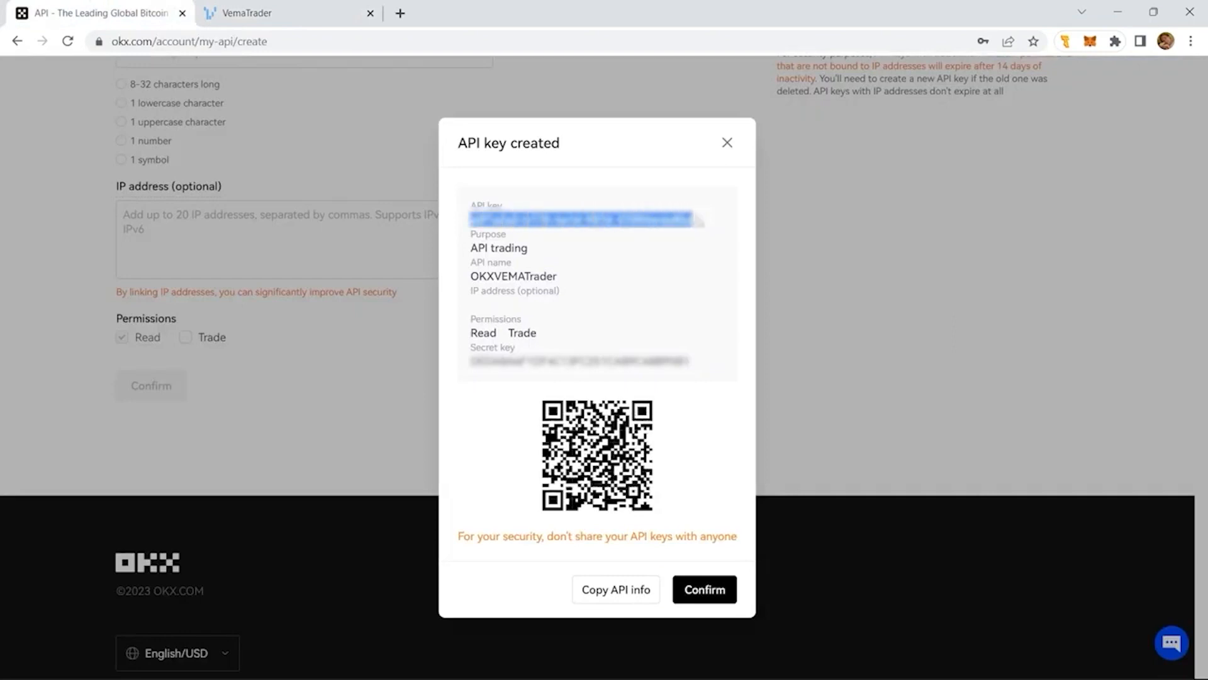
key("ctrl+Tab")
left_click(398, 413)
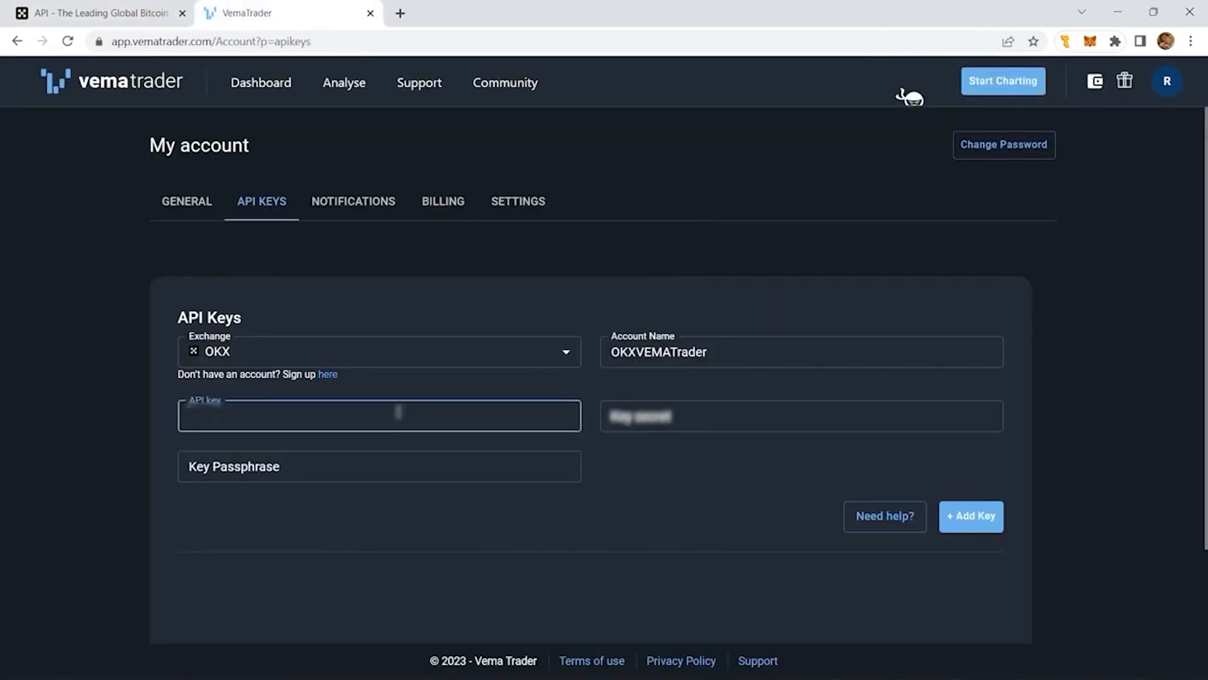
key("ctrl+v")
key("Tab")
Copy the secret key from OKX into VemaTrader, then paste the key passphrase.
key("ctrl+Tab")
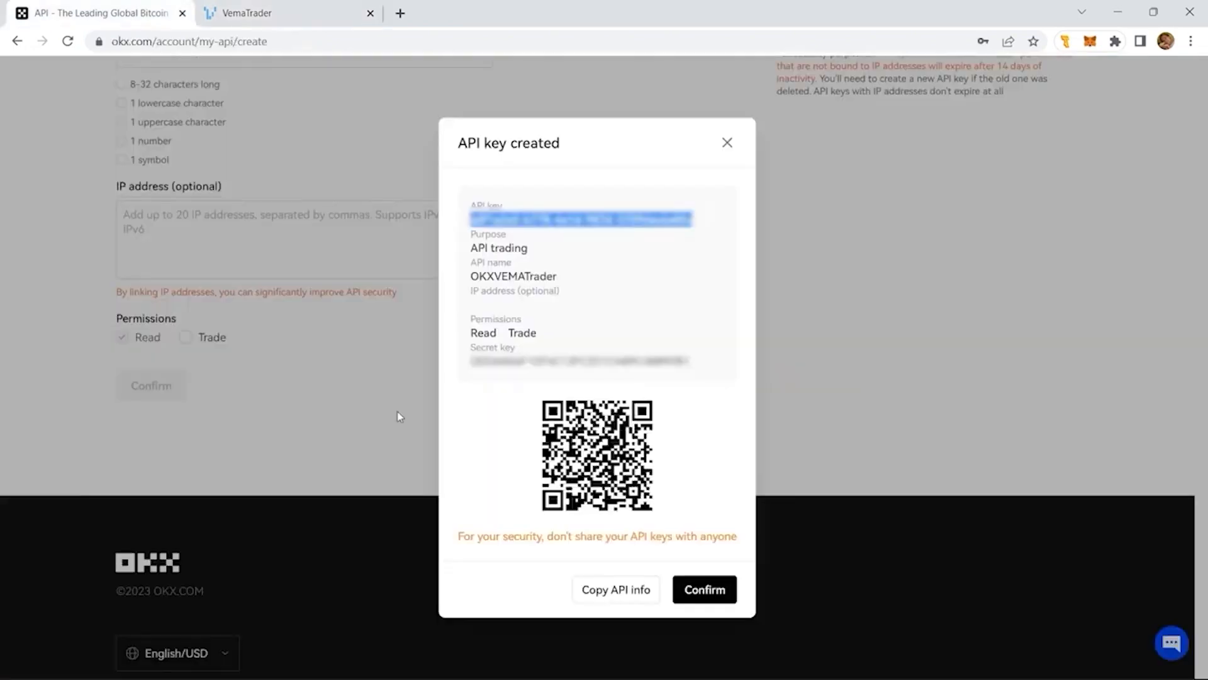
left_click_drag(469, 360, 701, 362)
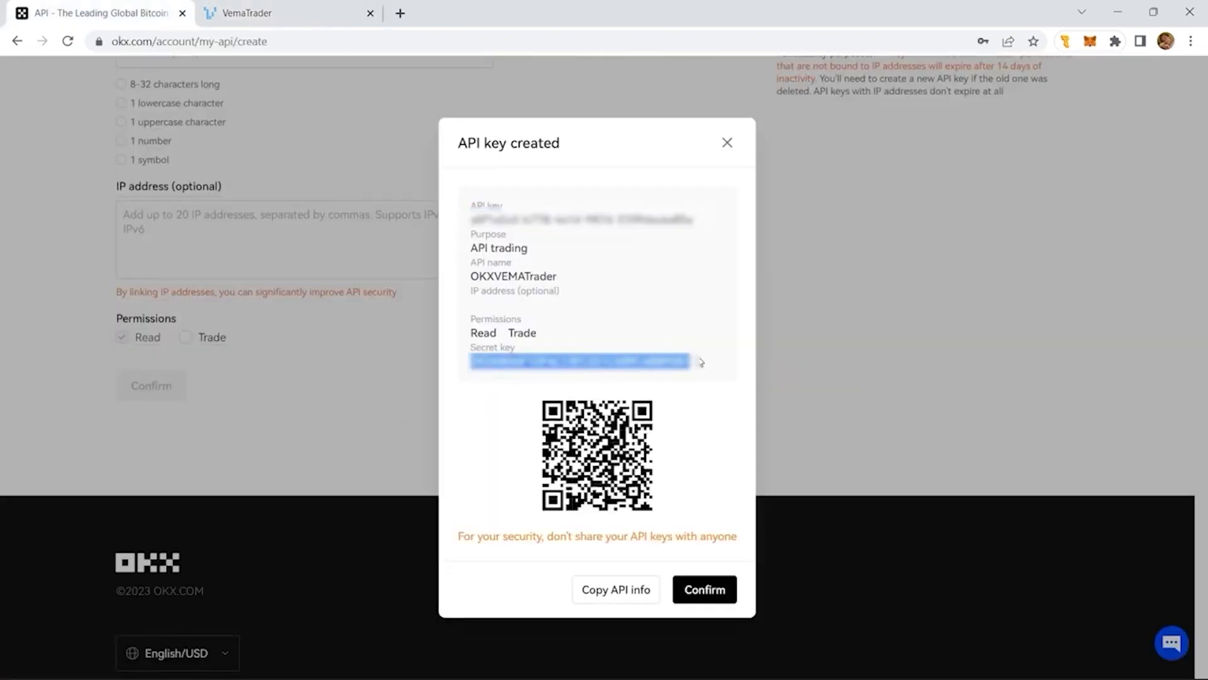
key("ctrl+c")
key("ctrl+Tab")
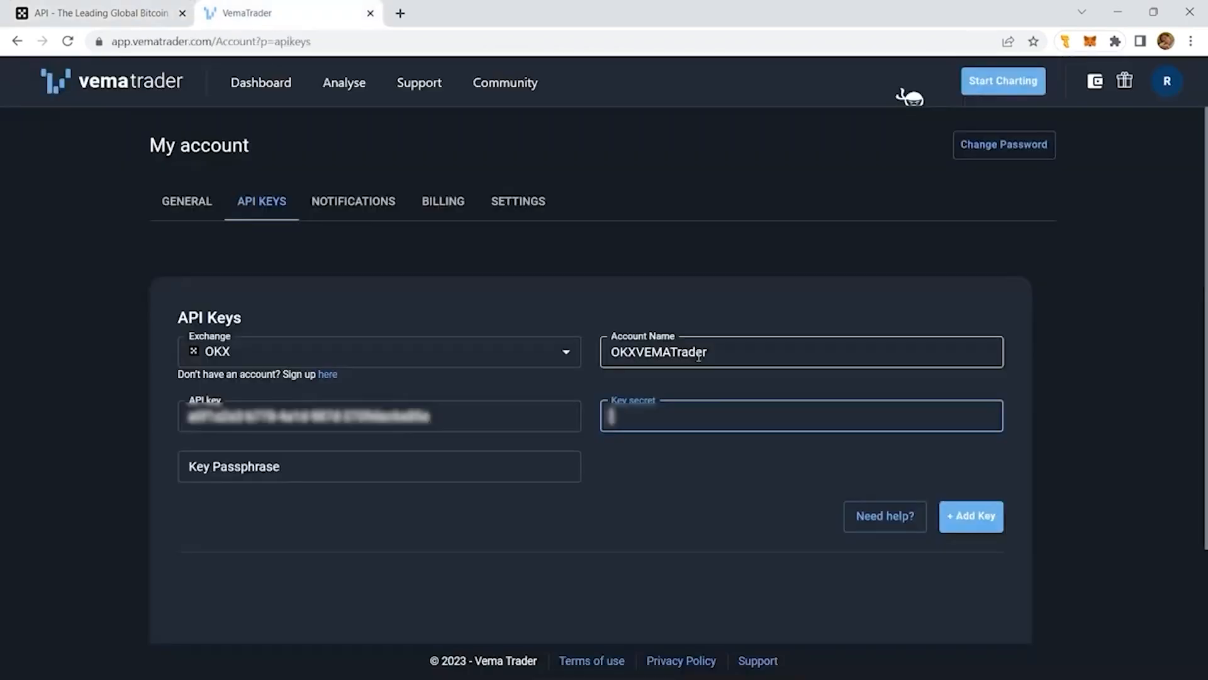
key("ctrl+v")
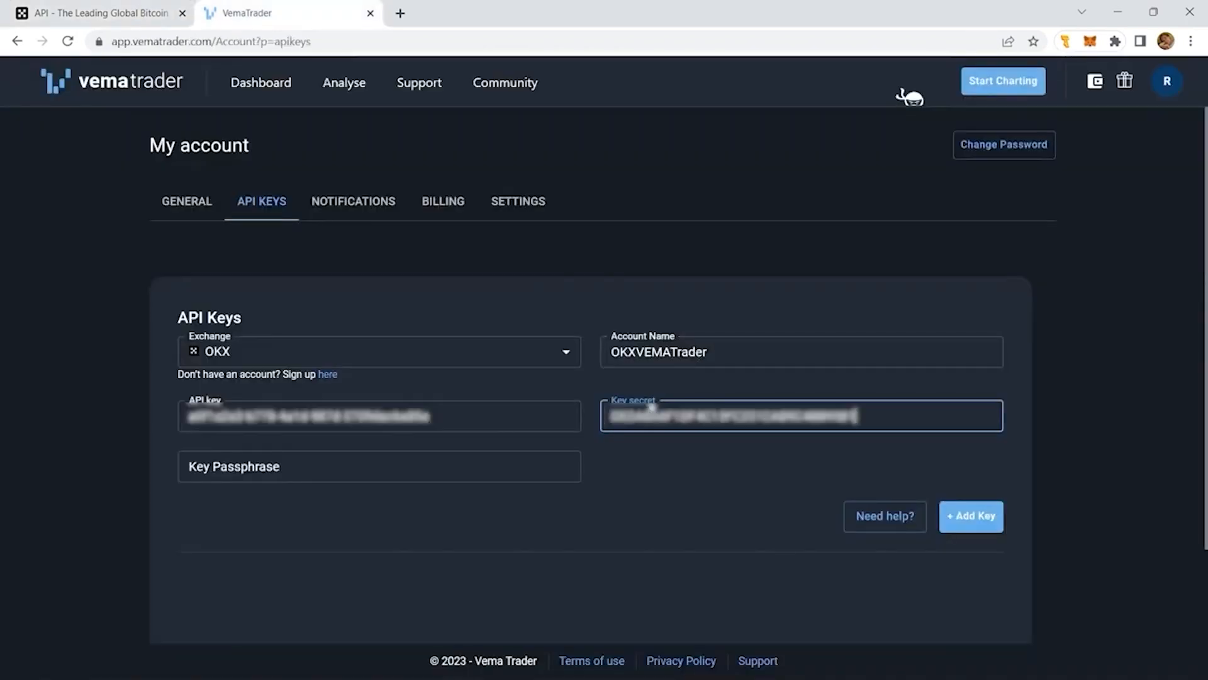
left_click(527, 463)
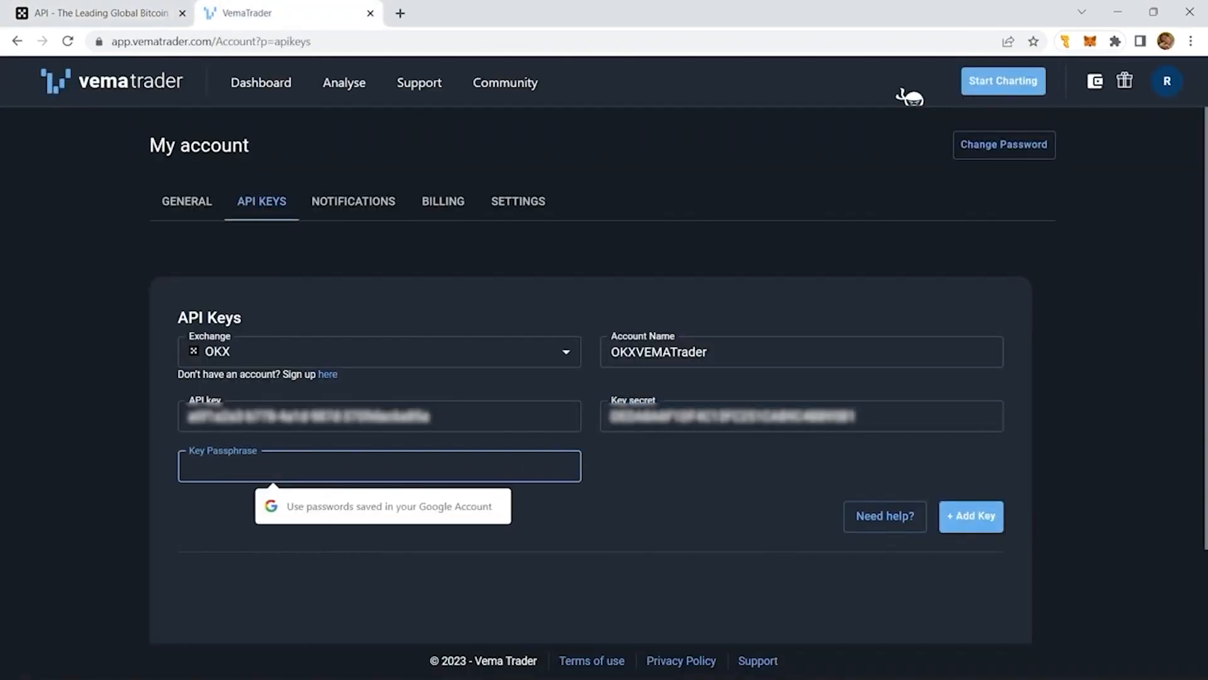
key("alt+Tab")
key("alt+Tab")
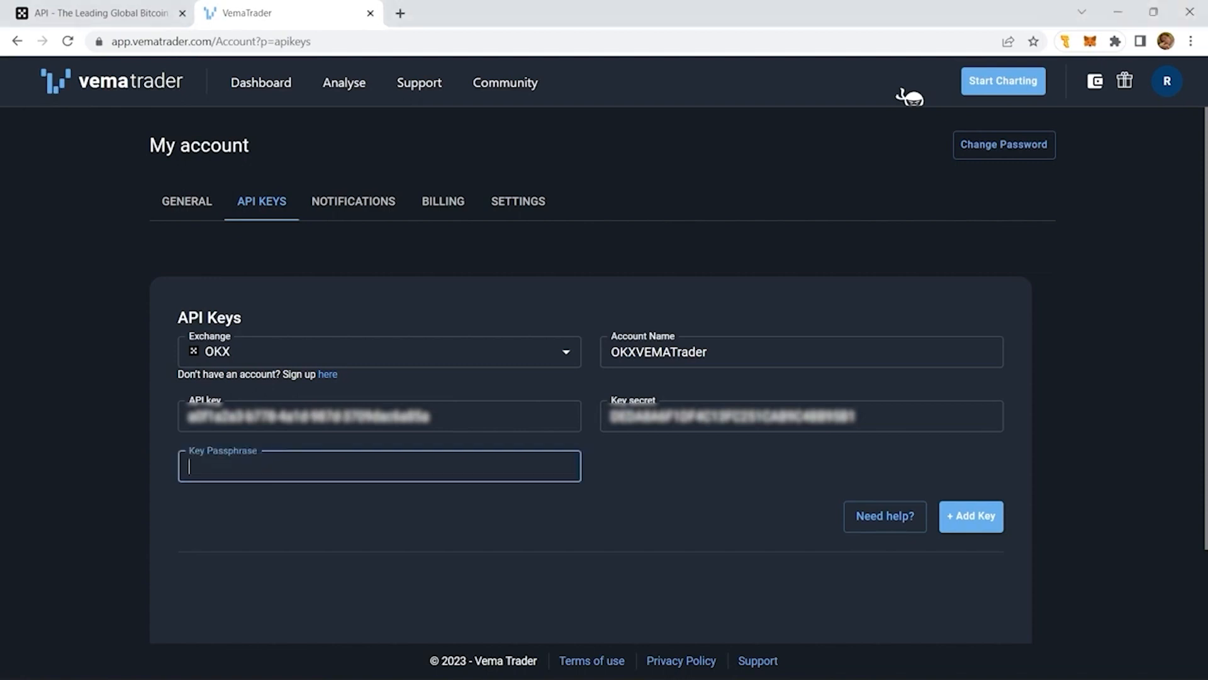
key("ctrl+v")
Add the key, locate the OKXVEMATrader entry, and check its OKX wallet balances.
left_click(971, 522)
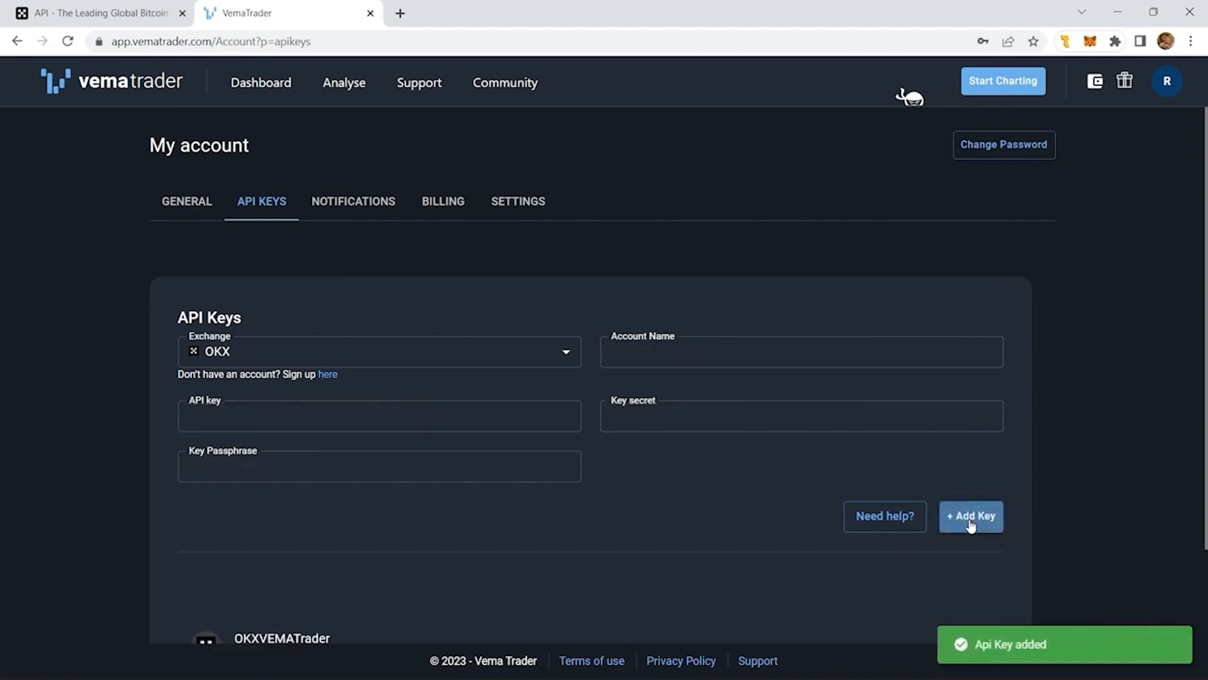
scroll(793, 533, "down", 2)
double_click(251, 520)
left_click(404, 526)
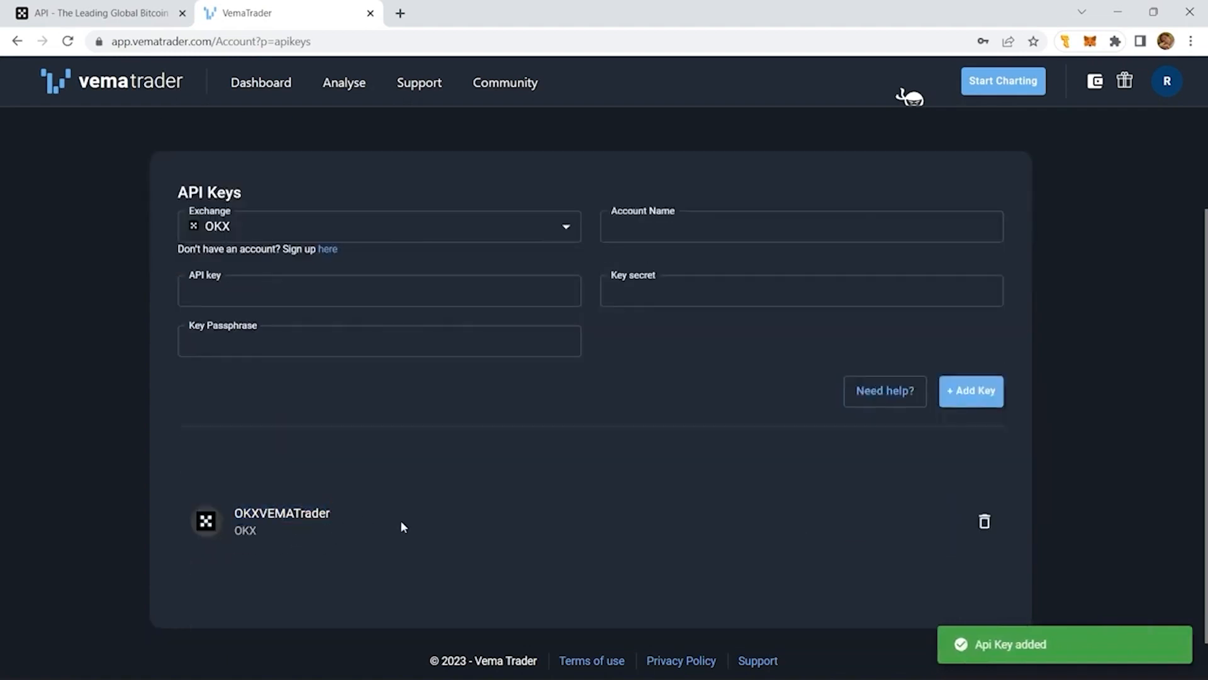
left_click(1095, 81)
left_click_drag(1073, 127, 1095, 128)
left_click(837, 179)
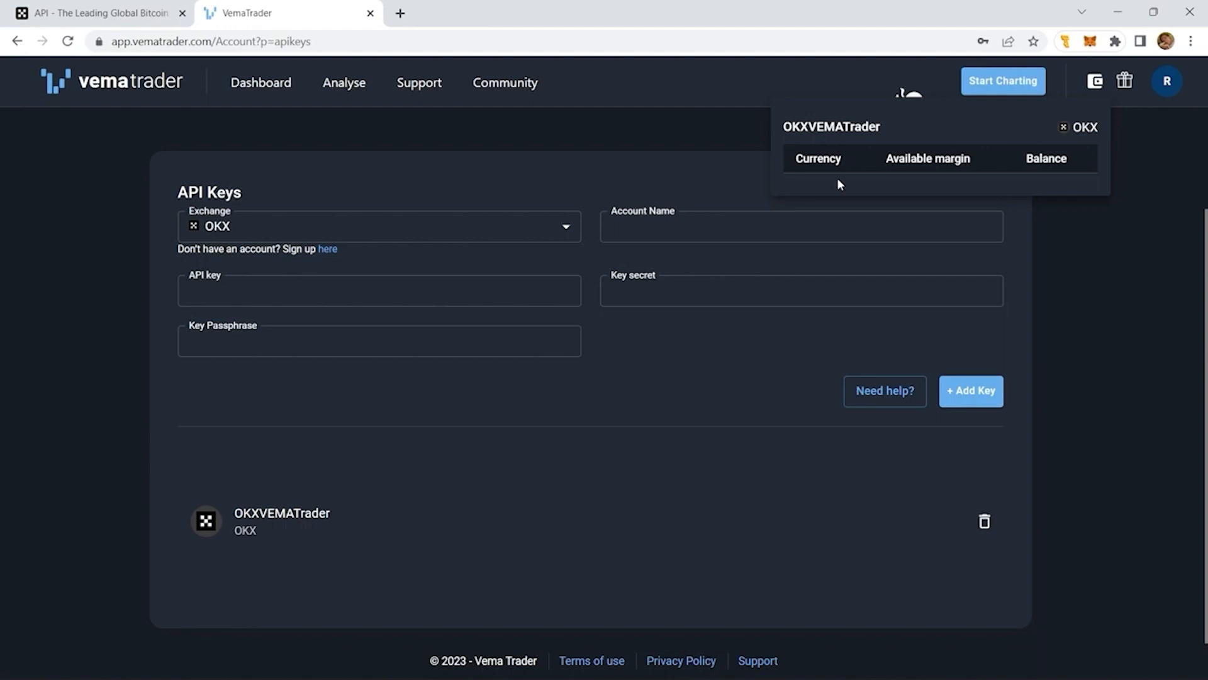
left_click(775, 492)
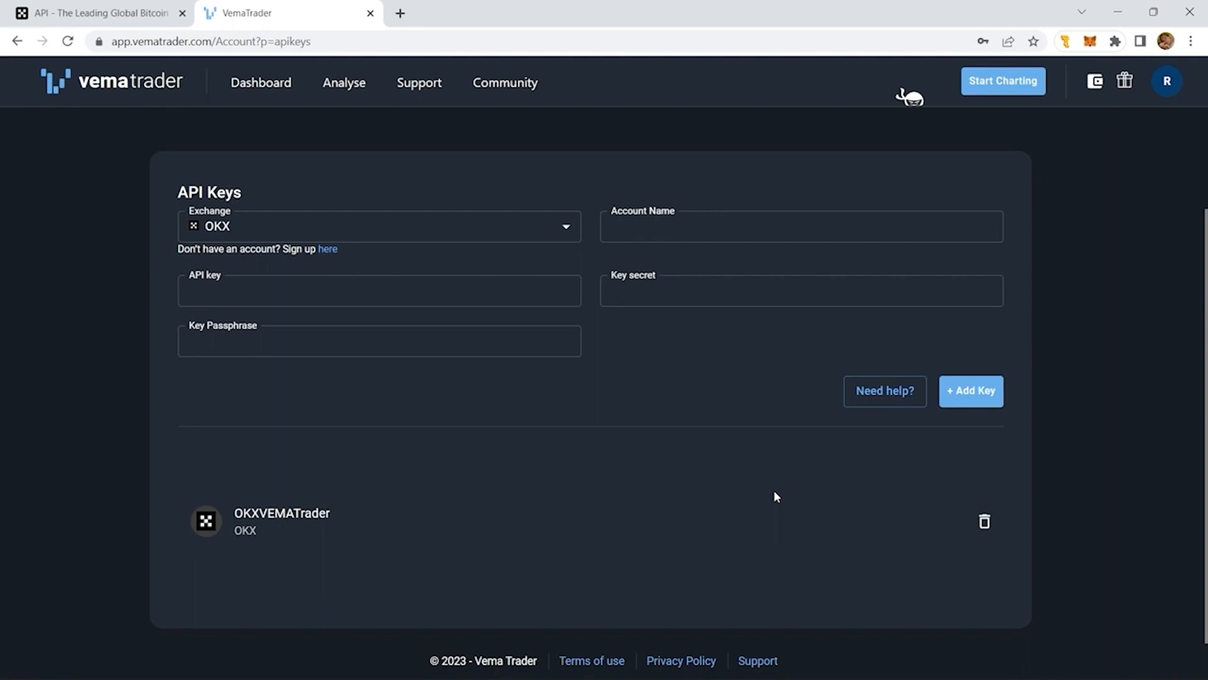
Point out that the API key, secret and passphrase fields are now empty.
left_click(488, 291)
left_click(637, 287)
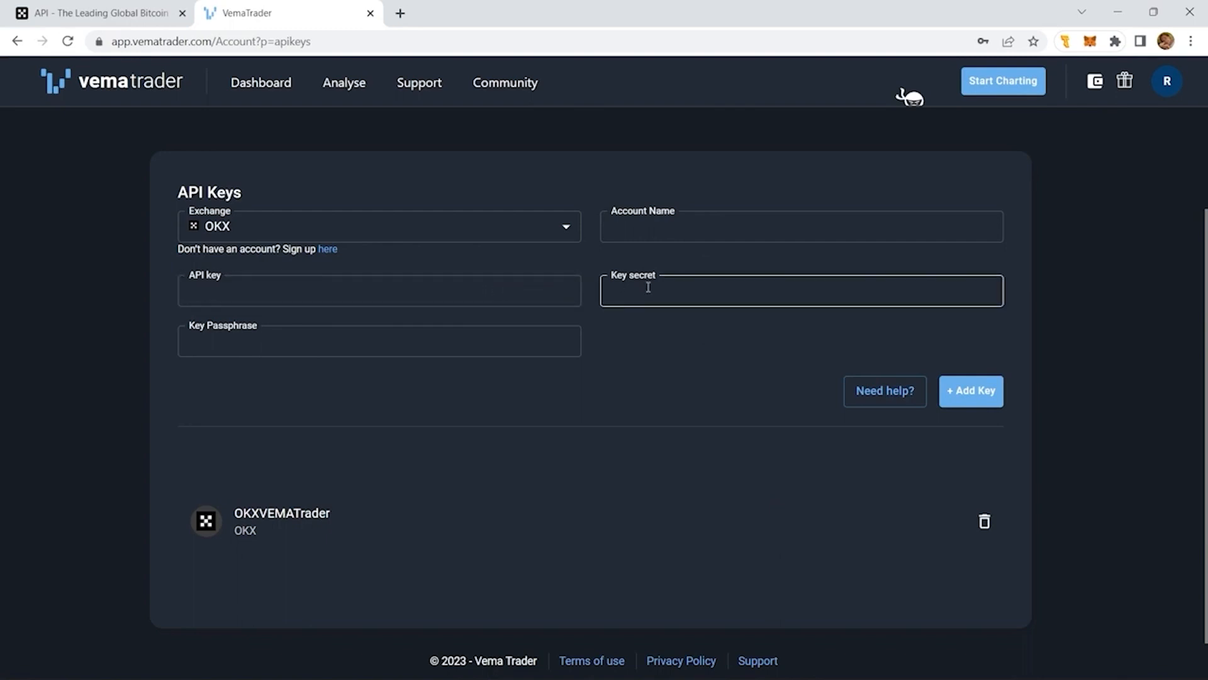
left_click(497, 348)
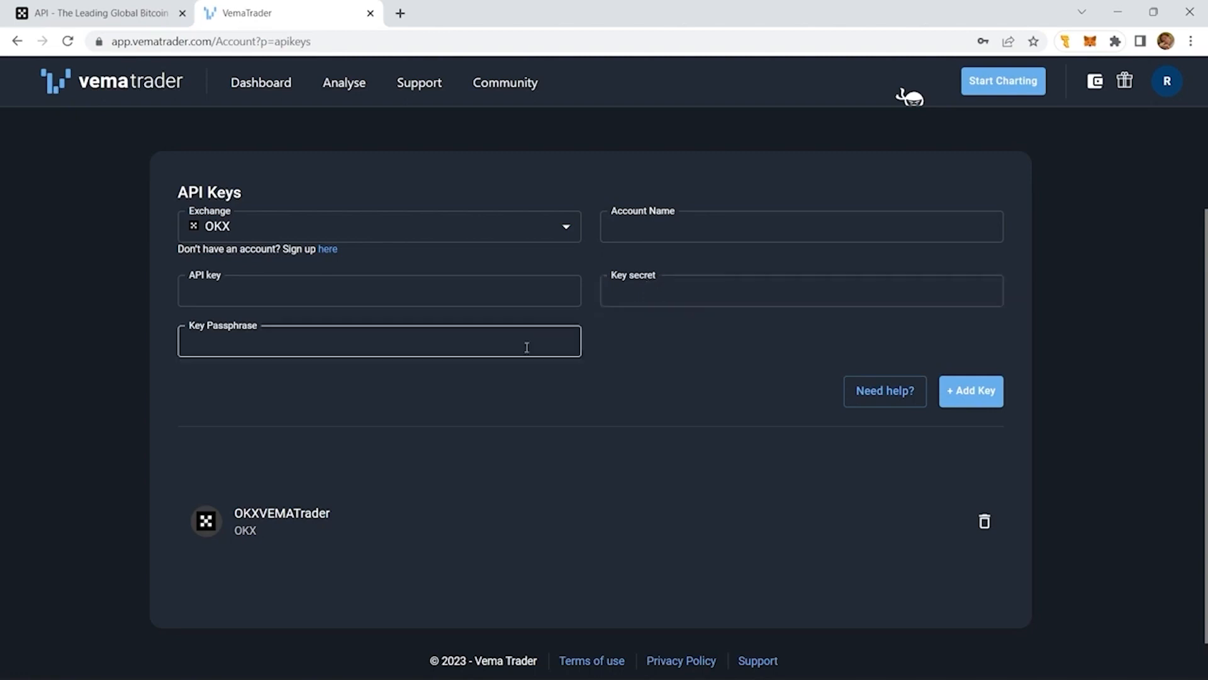
left_click(626, 410)
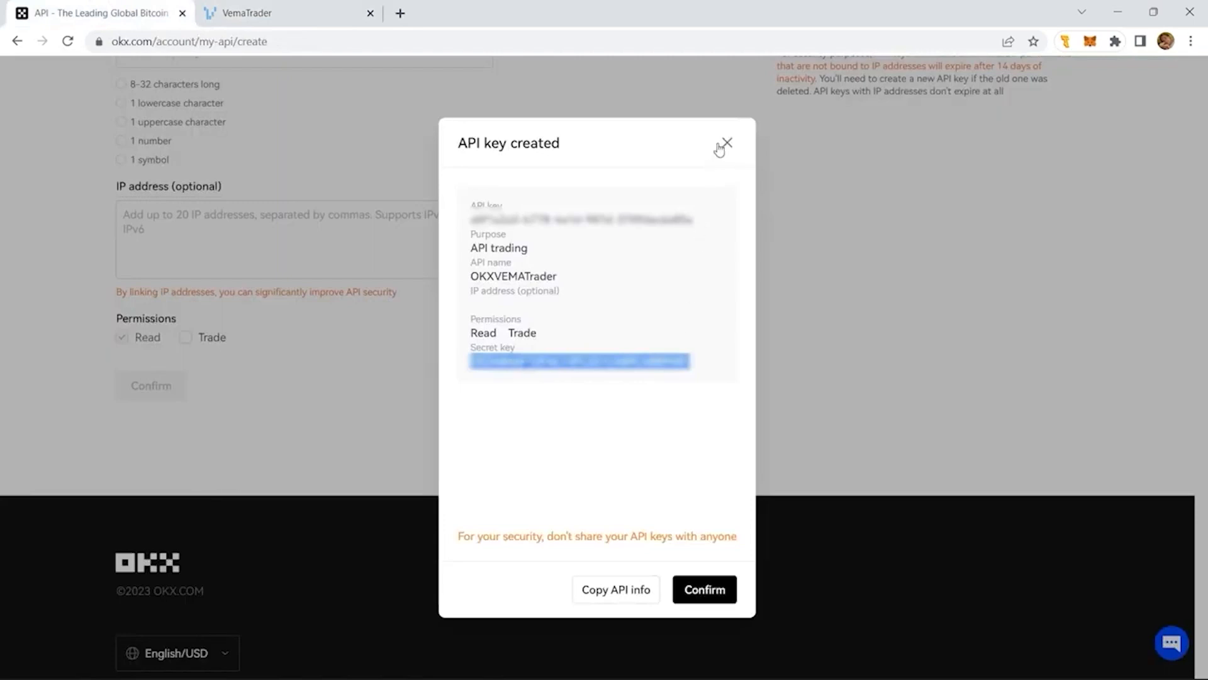
Close the new key's details, note the Sub-account label, and return to VemaTrader.
left_click(705, 599)
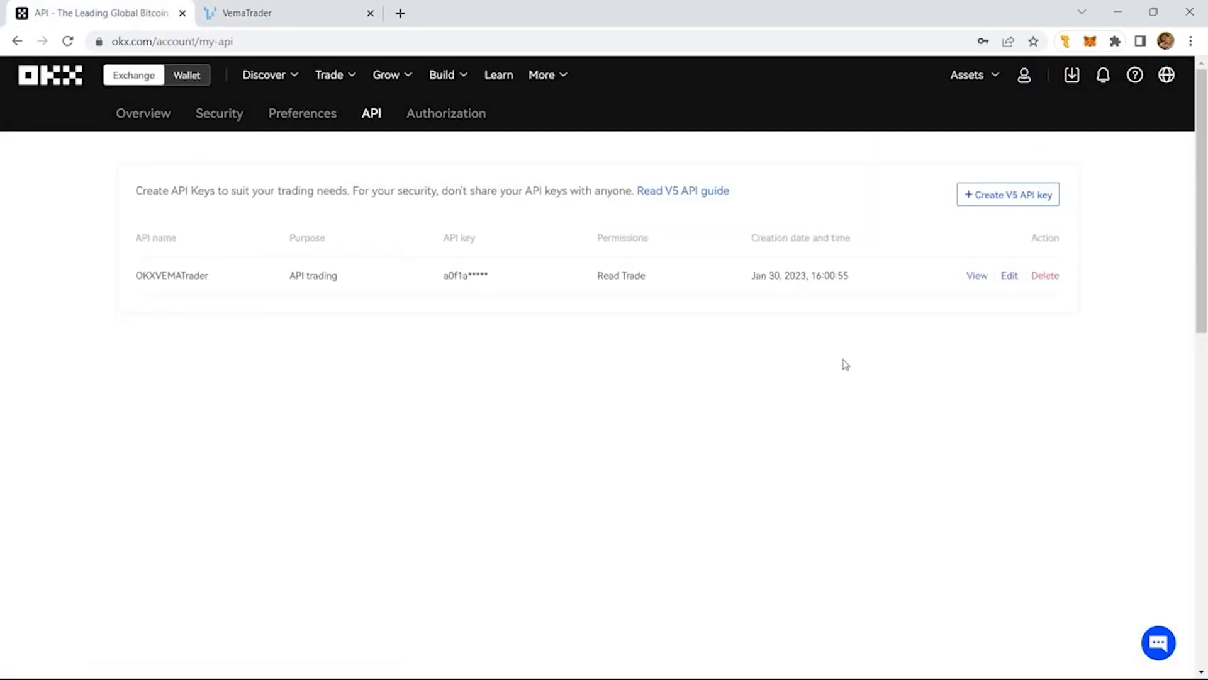
mouse_move(1024, 76)
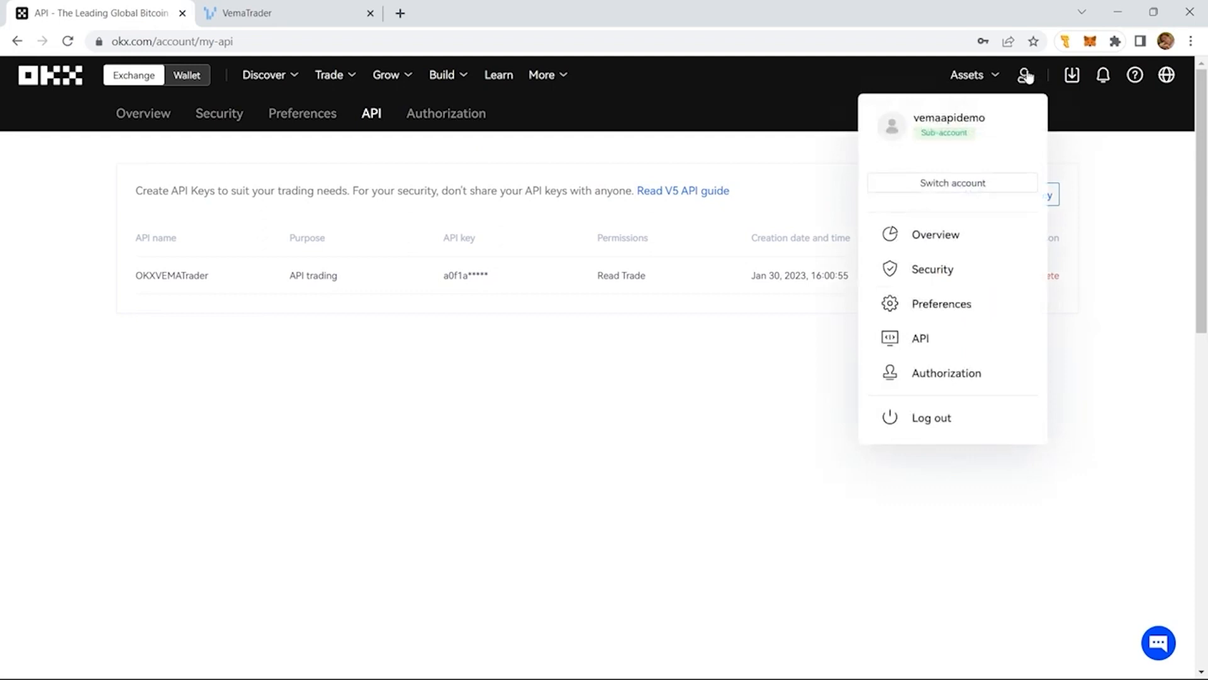
left_click_drag(915, 134, 980, 139)
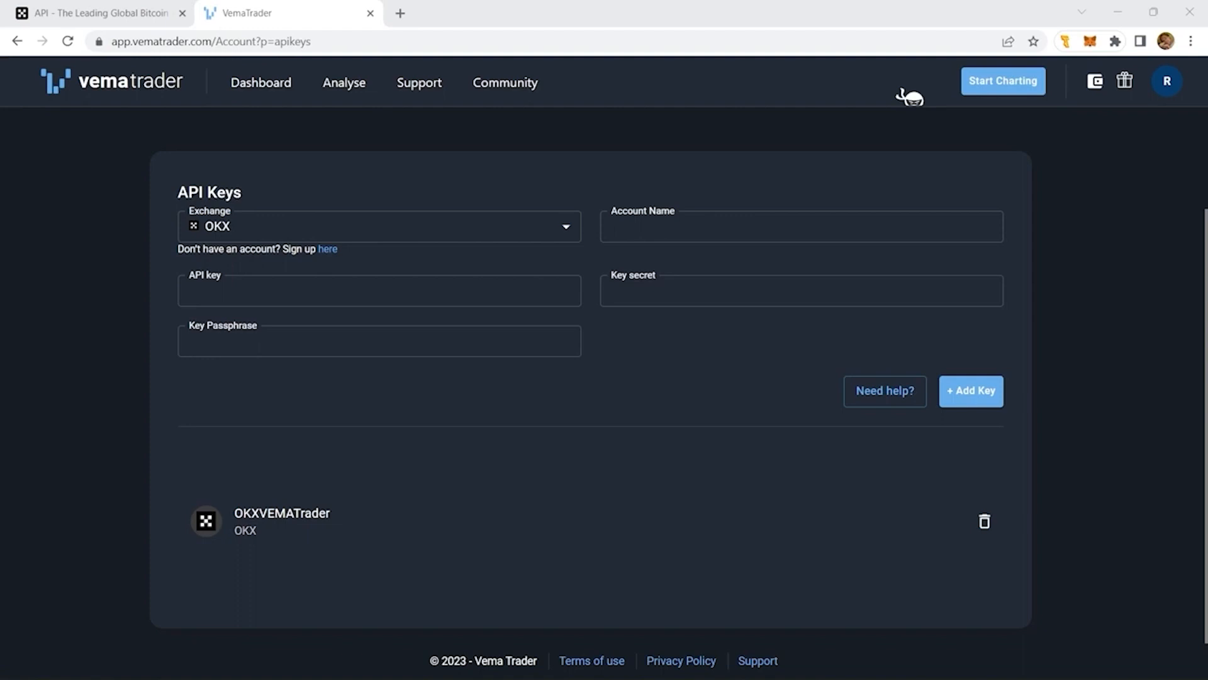
left_click(723, 579)
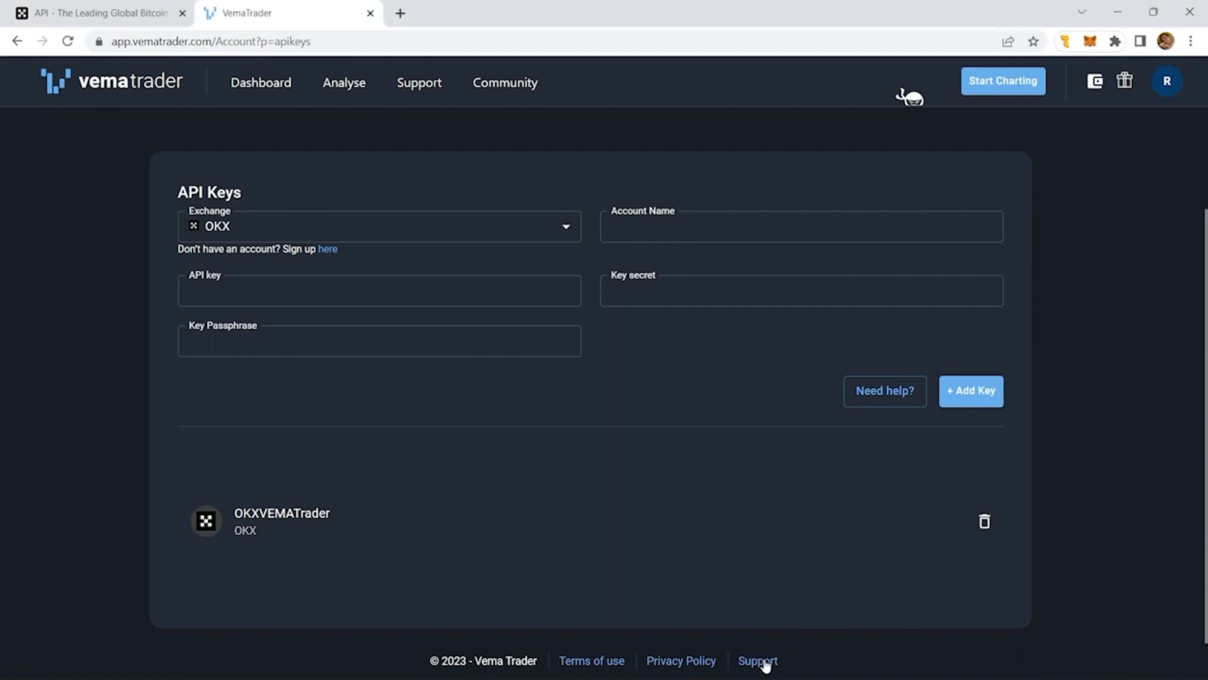